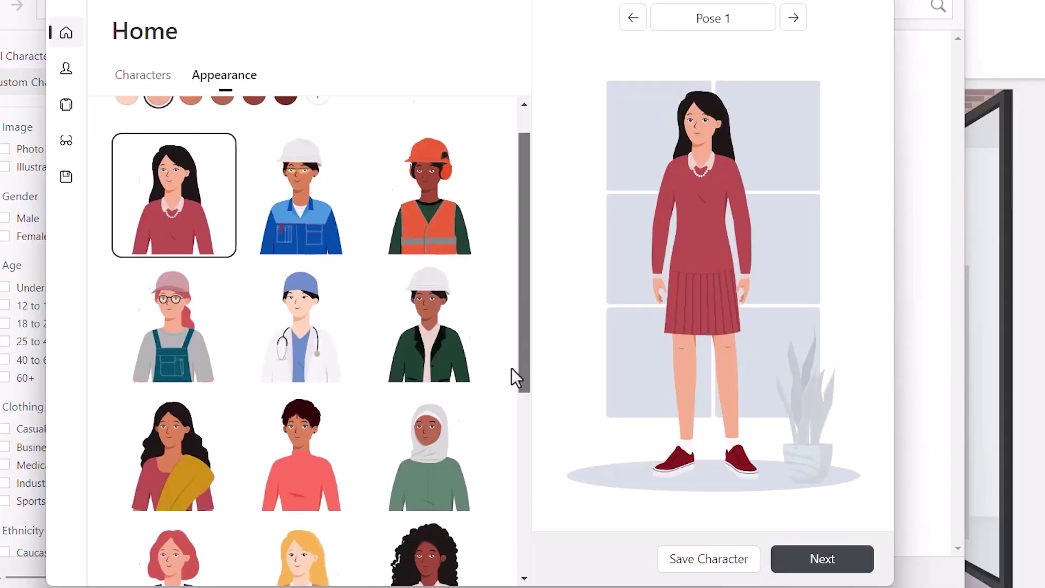
- Open the iSpring Characters library and filter to the still-empty Custom Characters list
scroll(511, 376, down, 4)
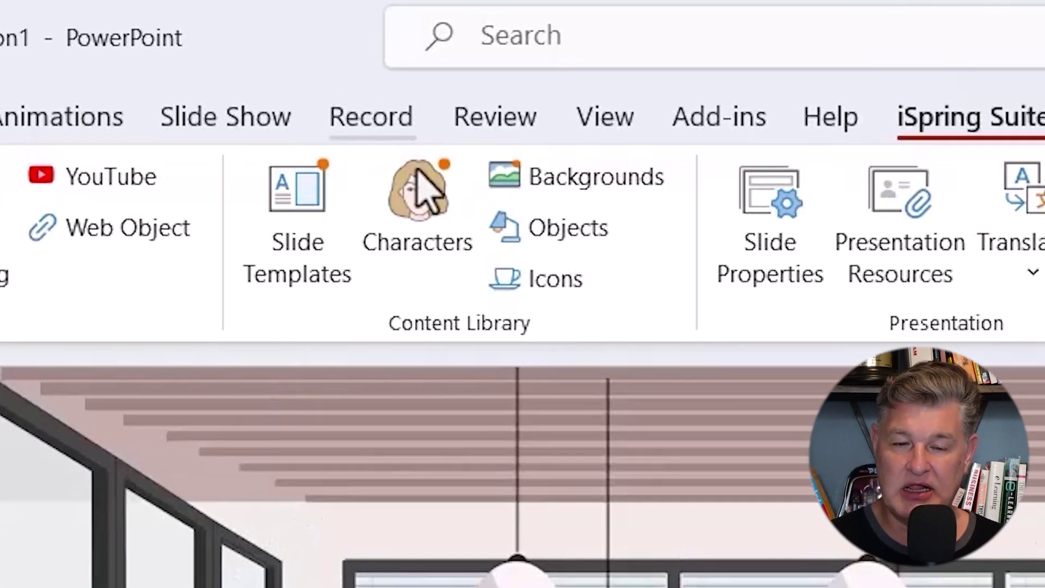
click(423, 215)
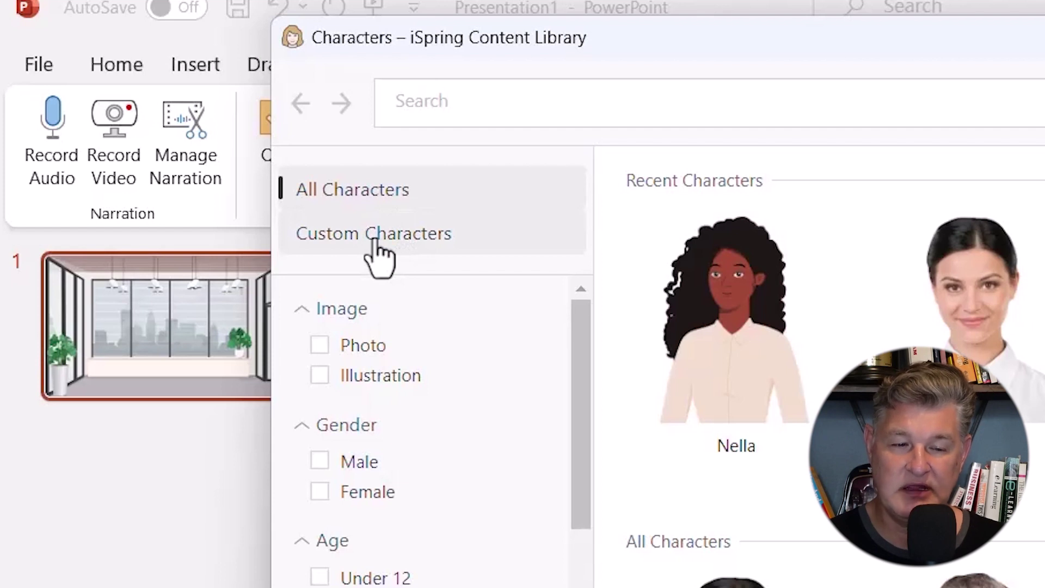
click(375, 243)
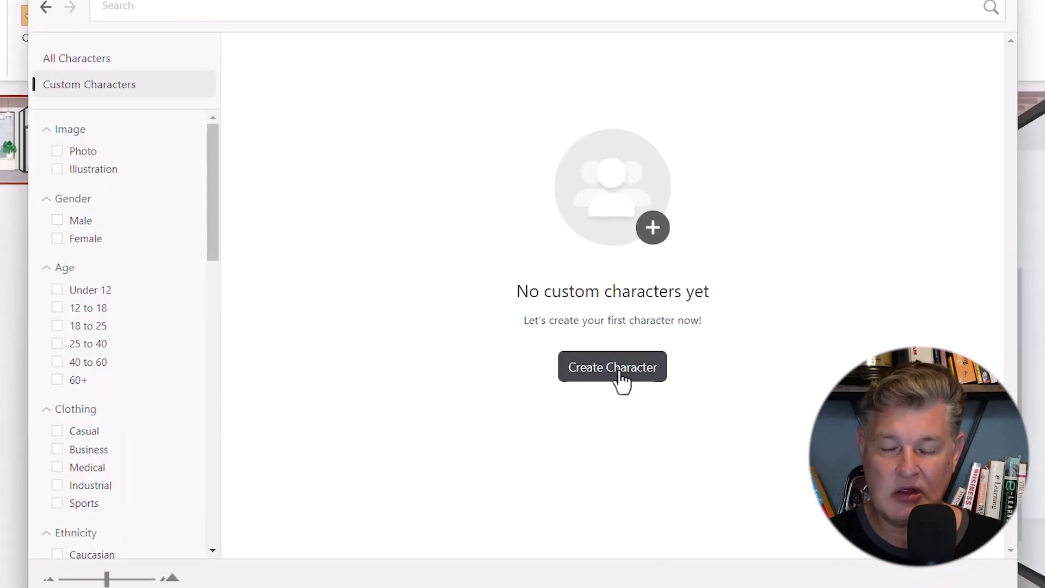
- Create a new character from the long-haired woman in the red dress and show Appearance options
click(620, 376)
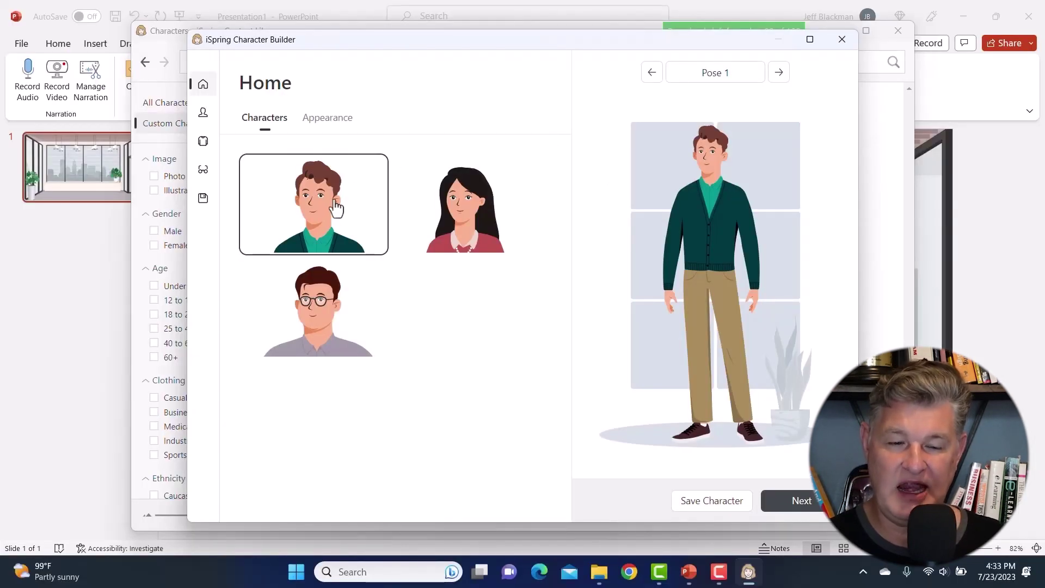
click(466, 212)
click(311, 331)
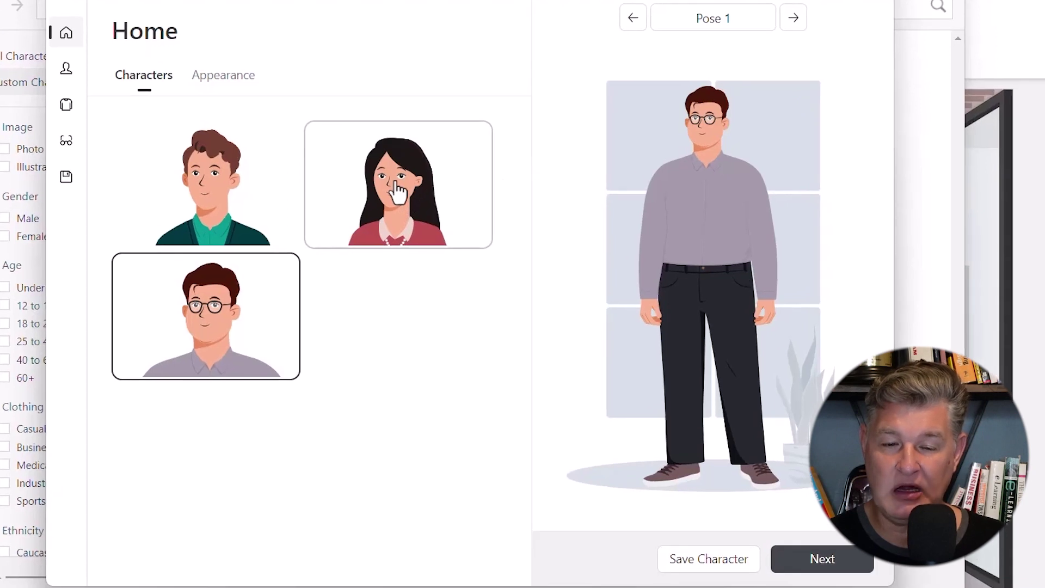
click(398, 191)
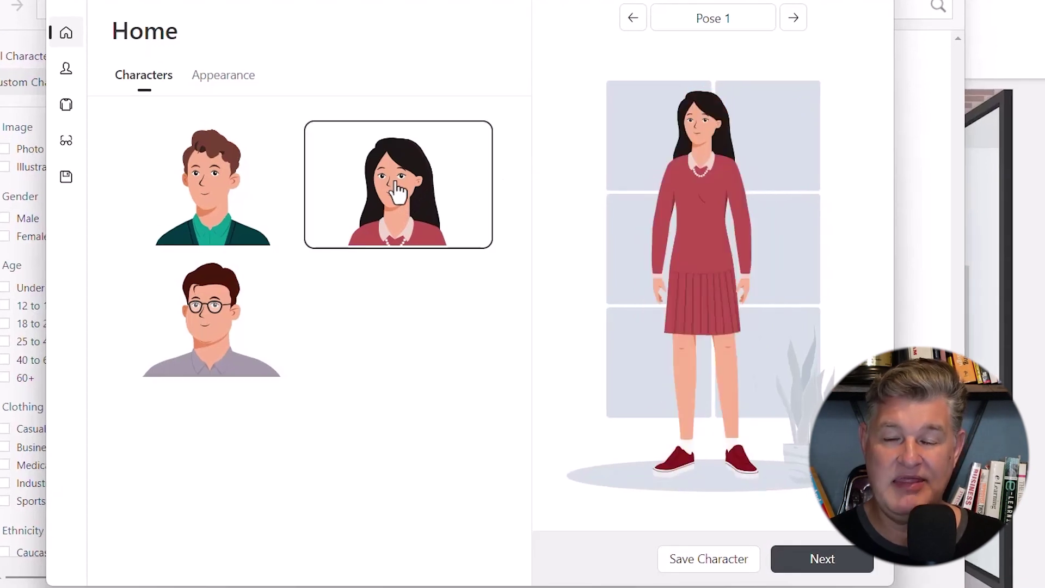
click(234, 81)
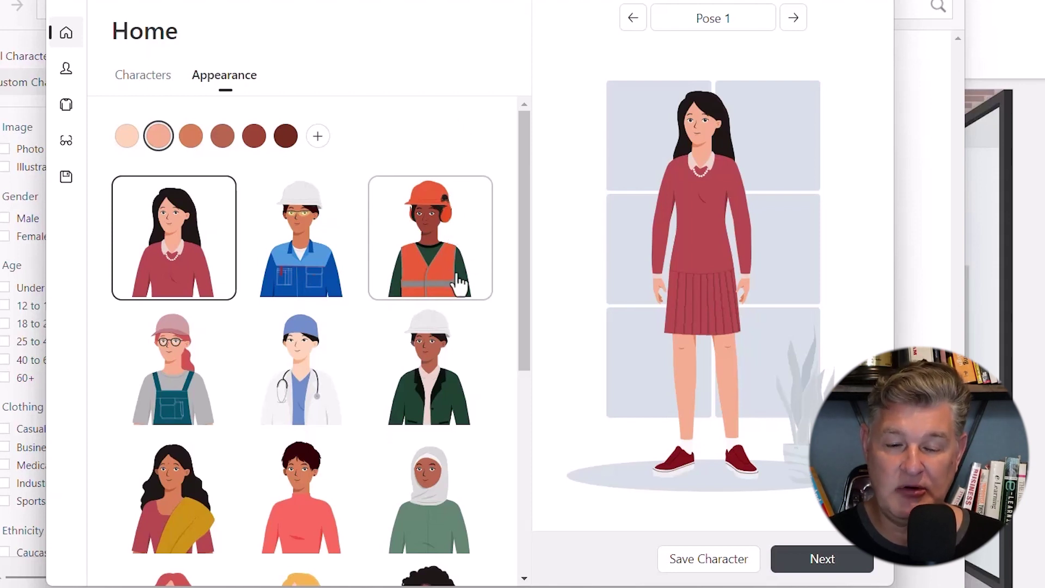
- Switch the base character to the braided-ponytail woman in a white shirt and navy skirt
scroll(502, 420, down, 5)
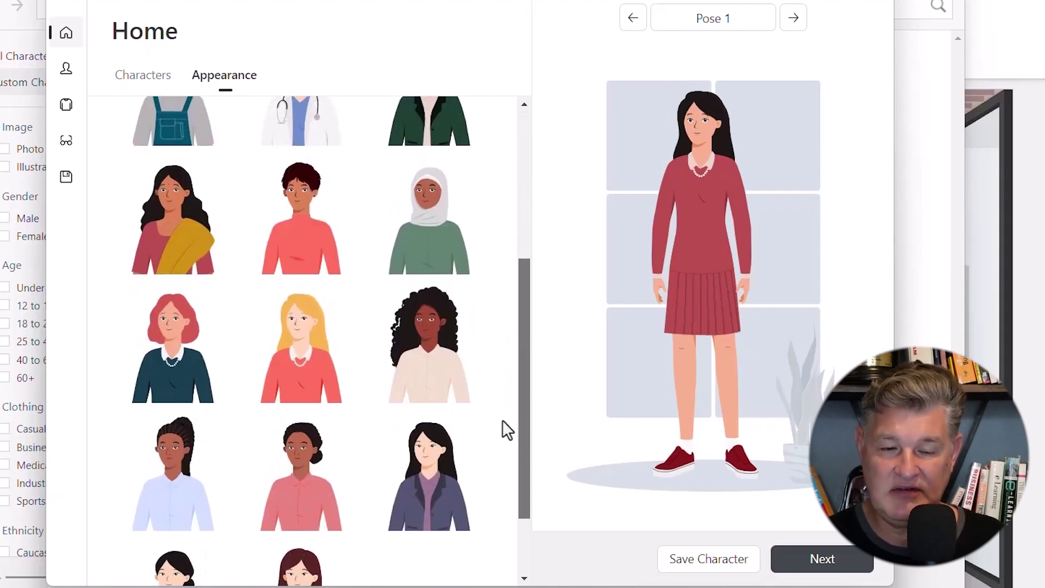
scroll(501, 427, down, 1)
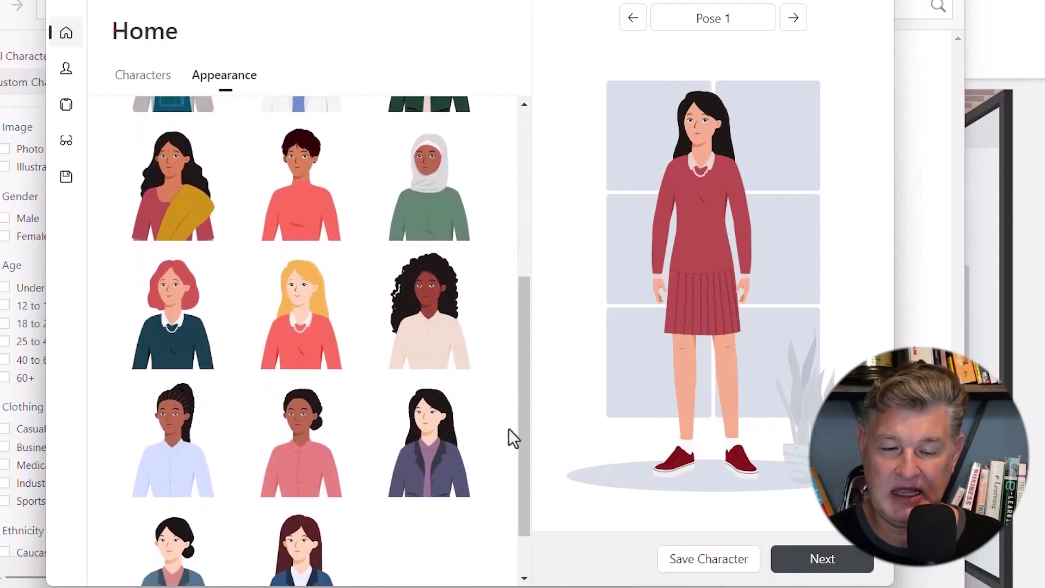
click(179, 466)
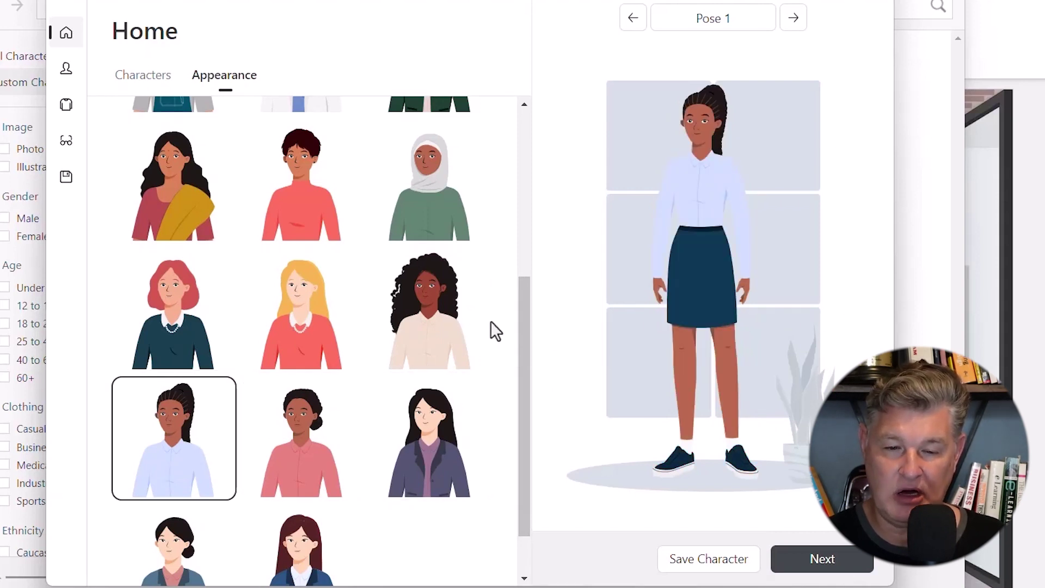
scroll(493, 283, up, 5)
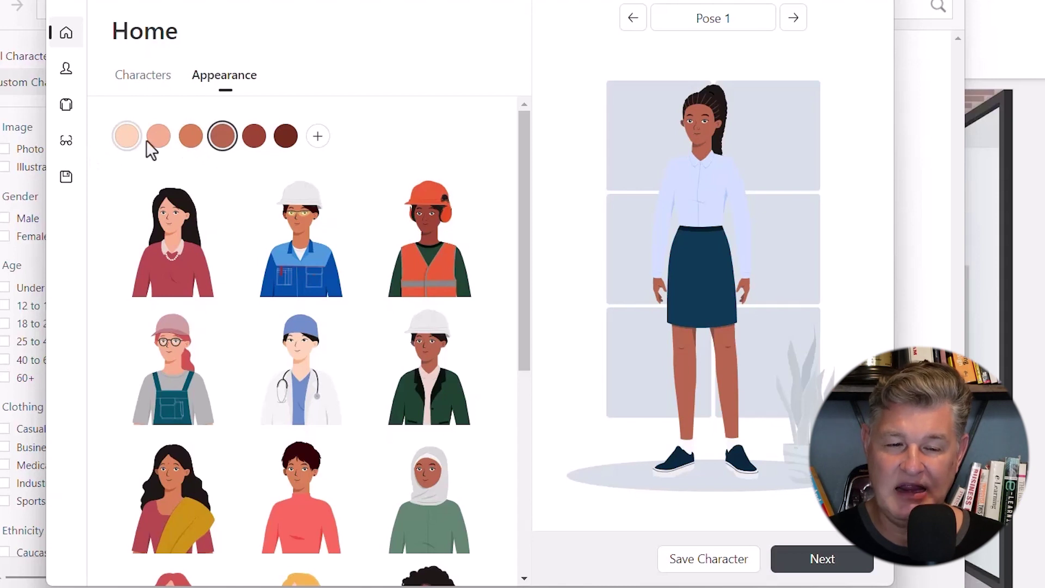
- Create and apply a custom 8B5337 dark brown skin swatch using the eyedropper and colour field
click(221, 137)
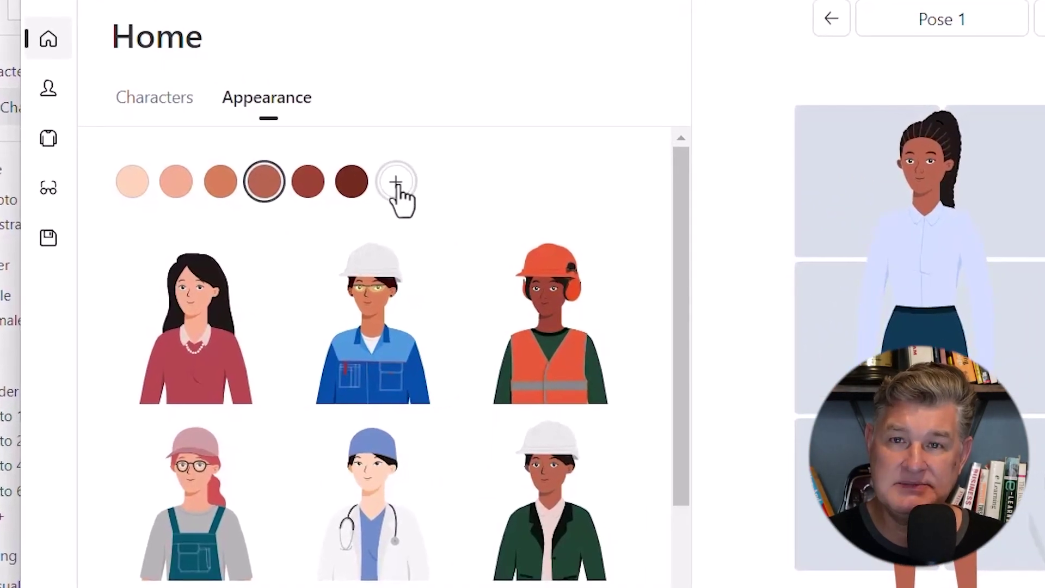
click(398, 186)
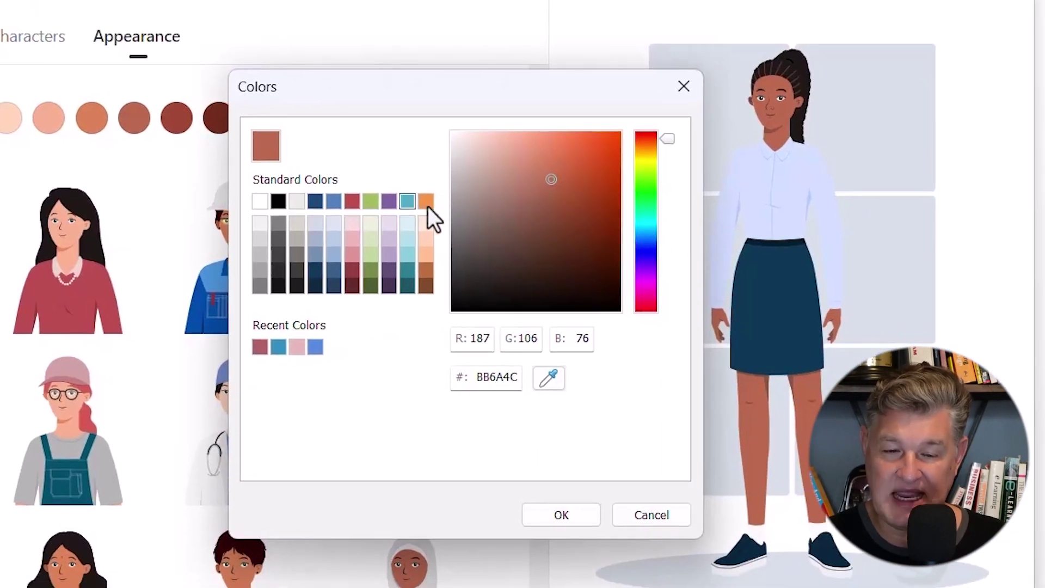
click(371, 202)
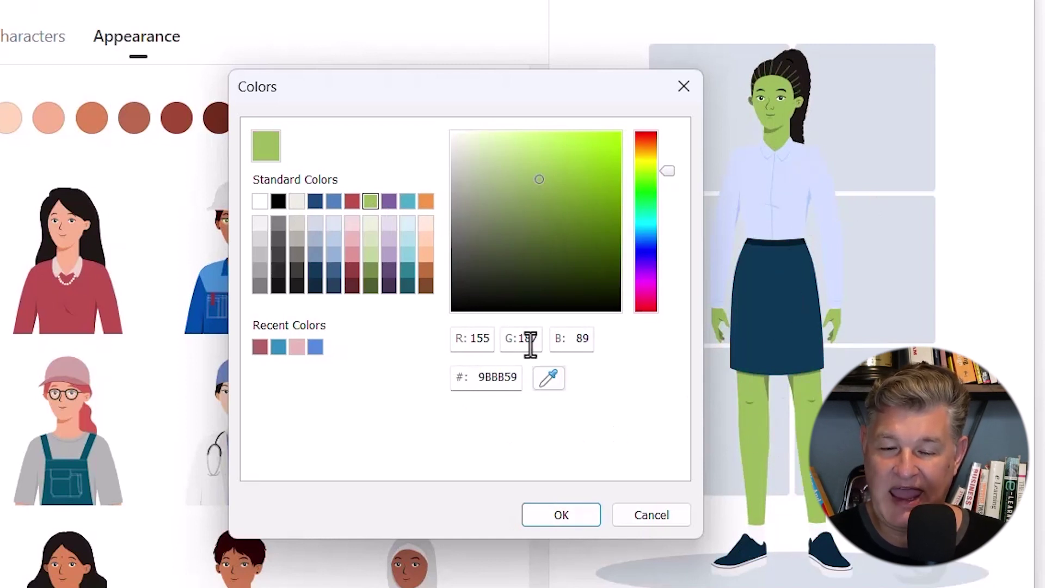
click(477, 377)
key(ctrl+a)
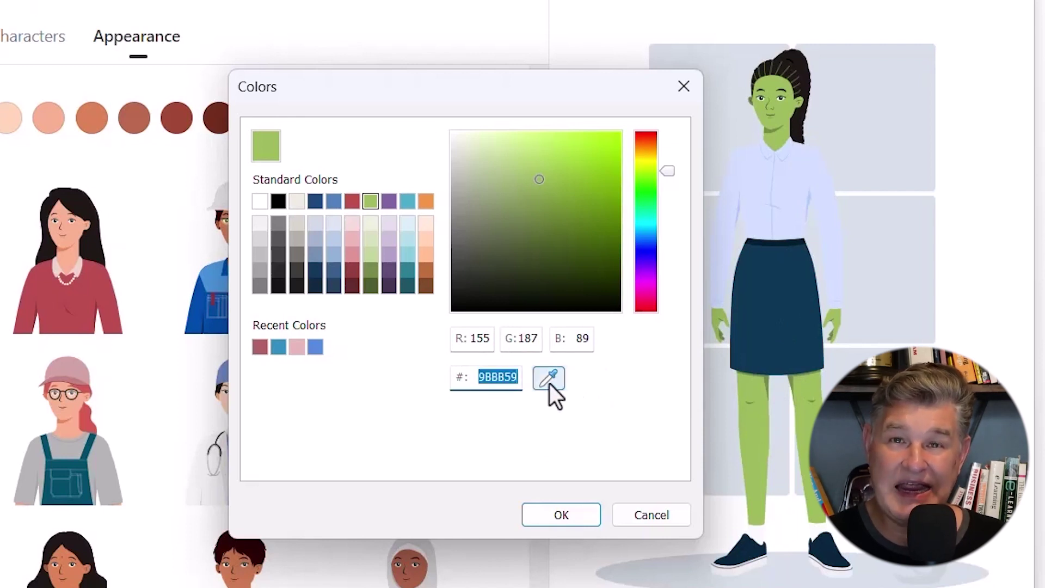
click(550, 381)
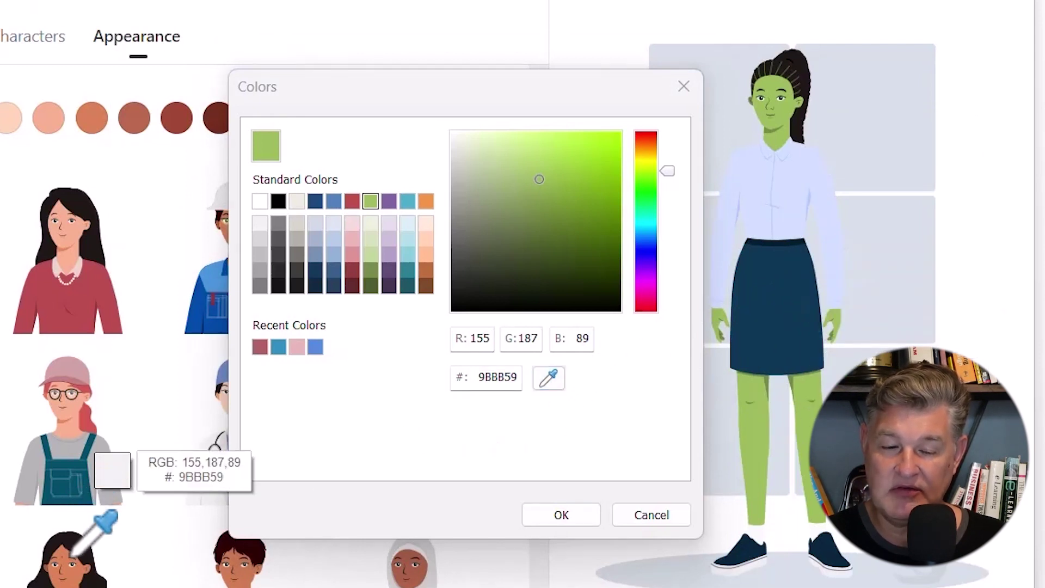
click(68, 566)
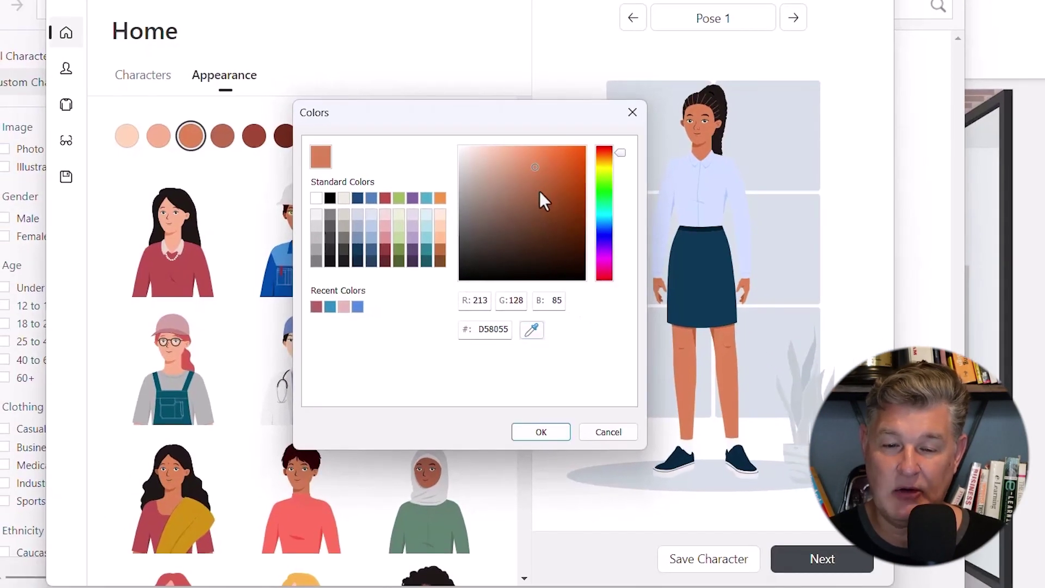
click(541, 175)
mouse_move(516, 206)
mouse_down()
mouse_move(538, 216)
mouse_move(534, 207)
mouse_up()
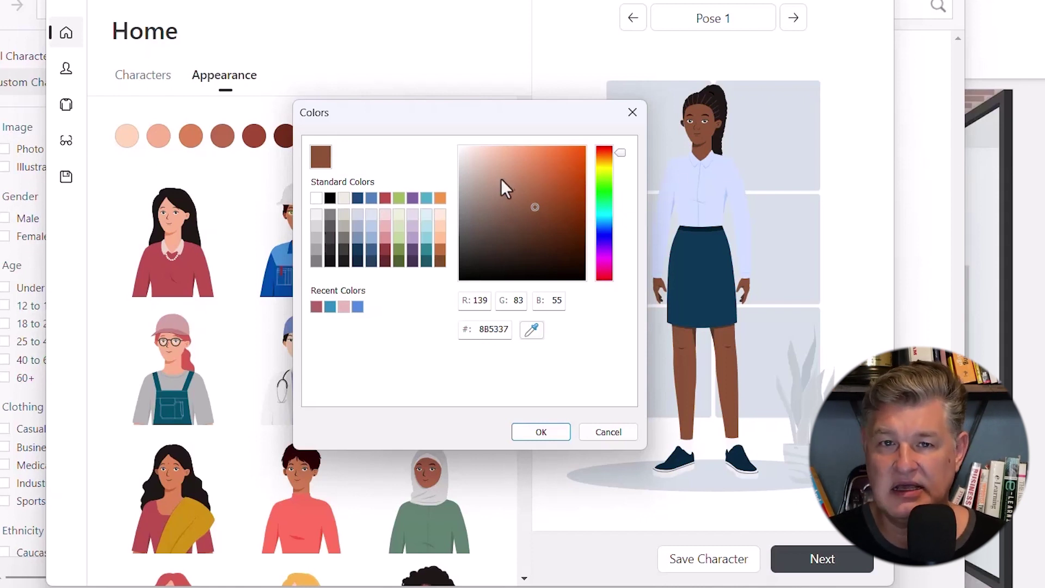
click(537, 431)
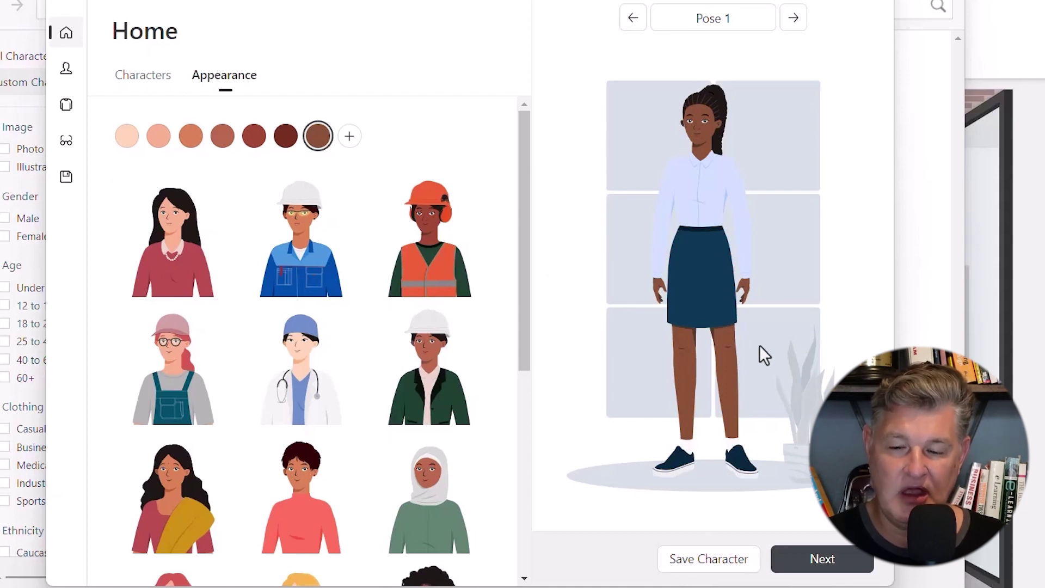
- Give the woman long straight hair coloured dark maroon, discarding a trial custom red
click(832, 567)
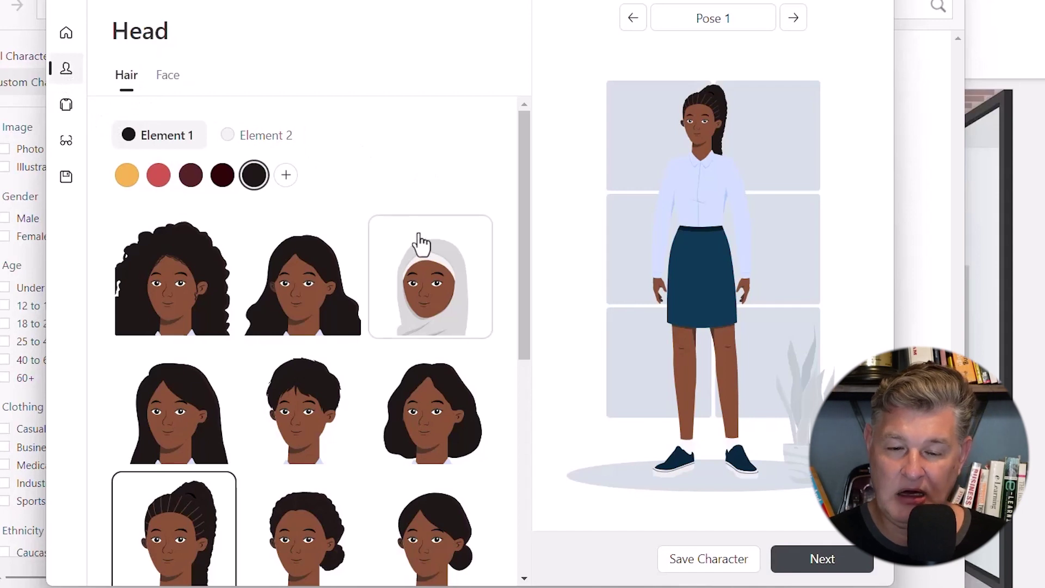
scroll(420, 243, down, 2)
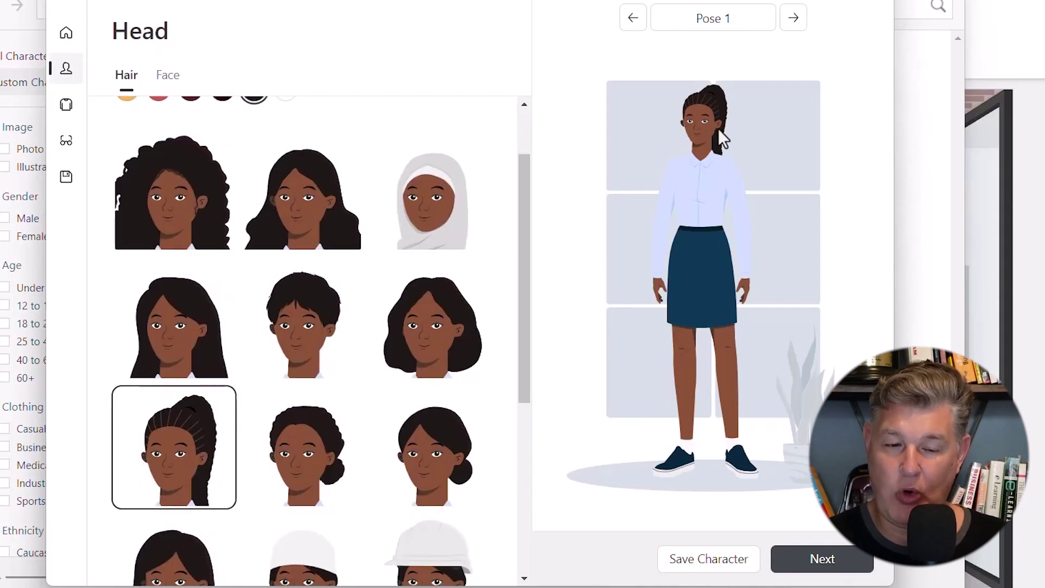
scroll(343, 261, down, 8)
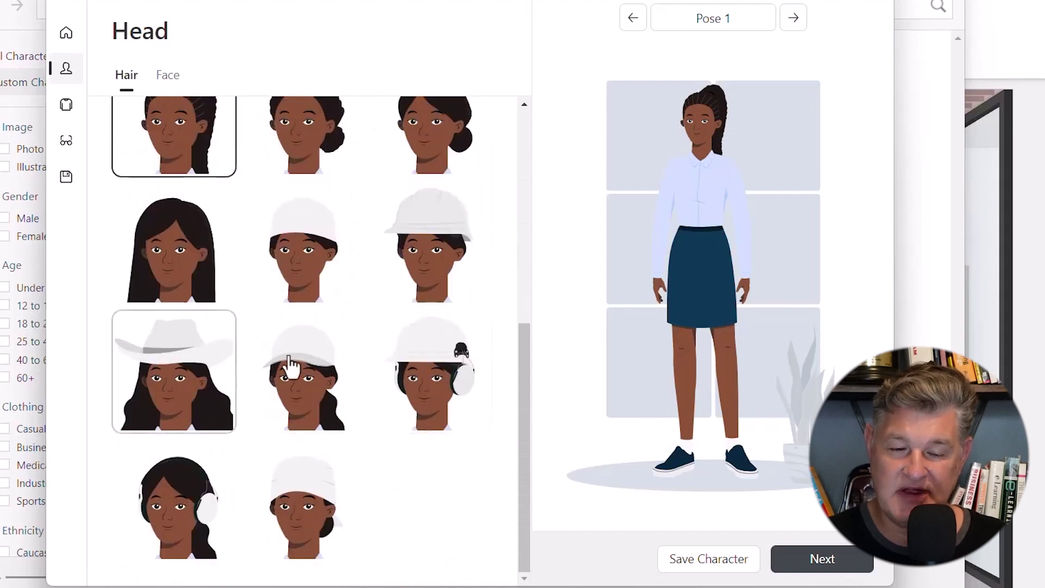
click(168, 271)
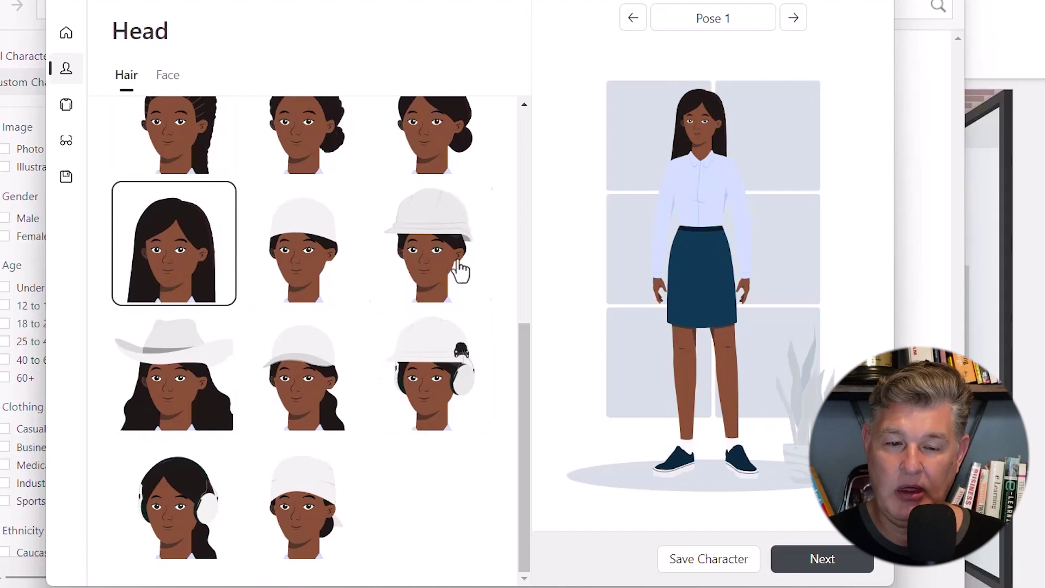
scroll(459, 271, up, 5)
scroll(459, 270, up, 2)
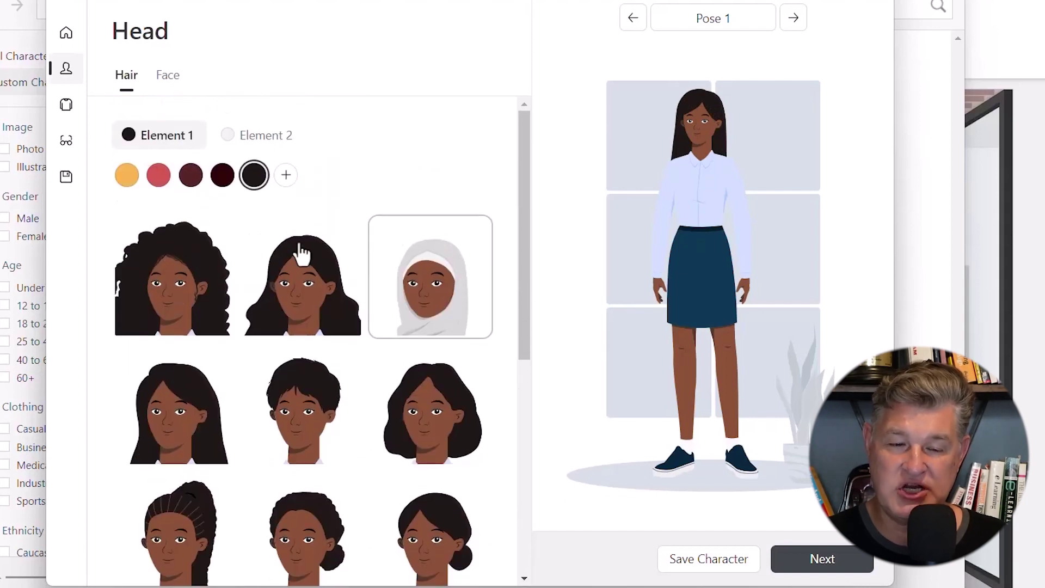
click(129, 183)
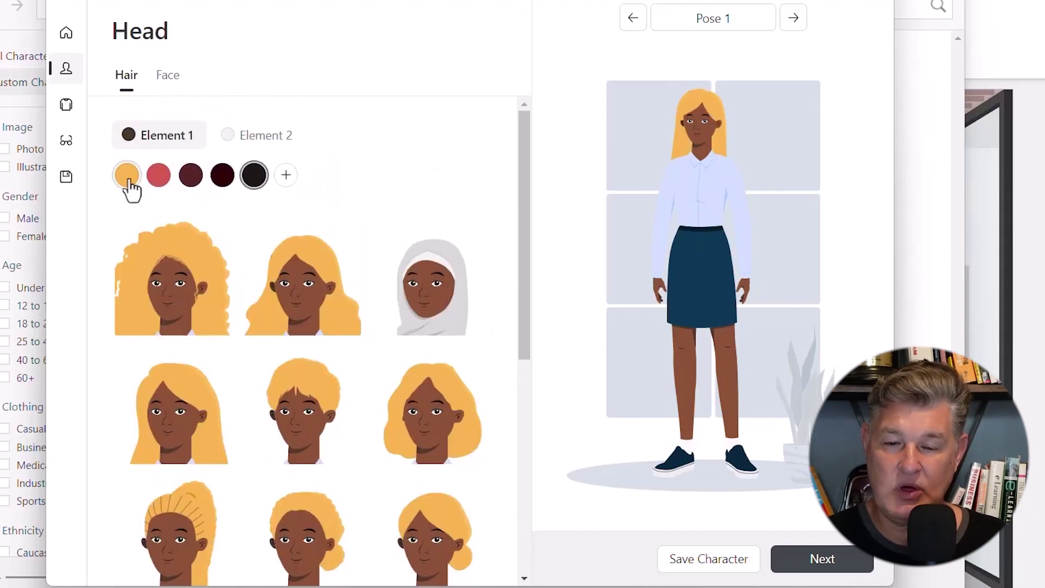
click(158, 177)
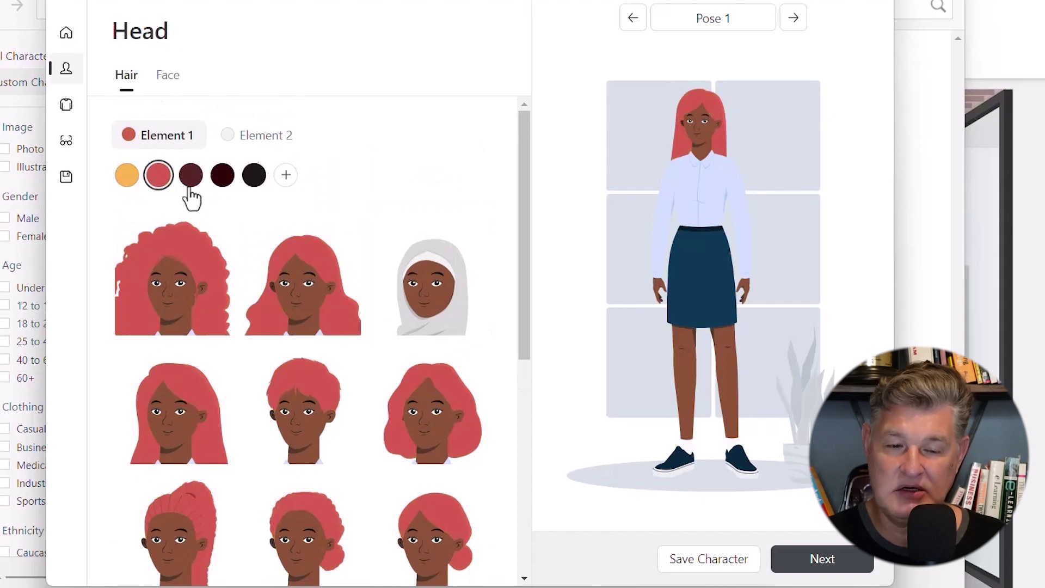
click(190, 185)
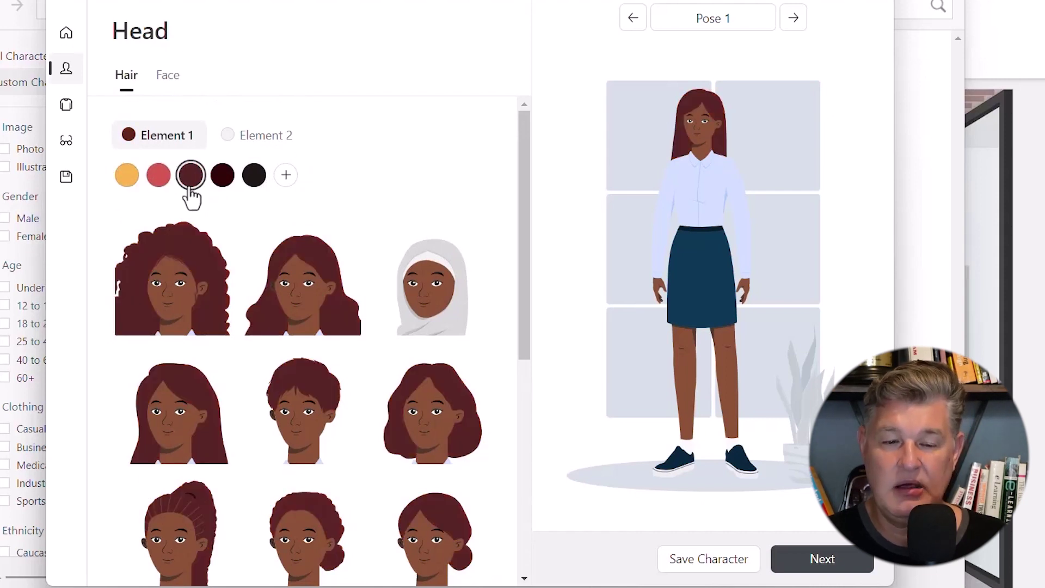
click(286, 175)
click(573, 155)
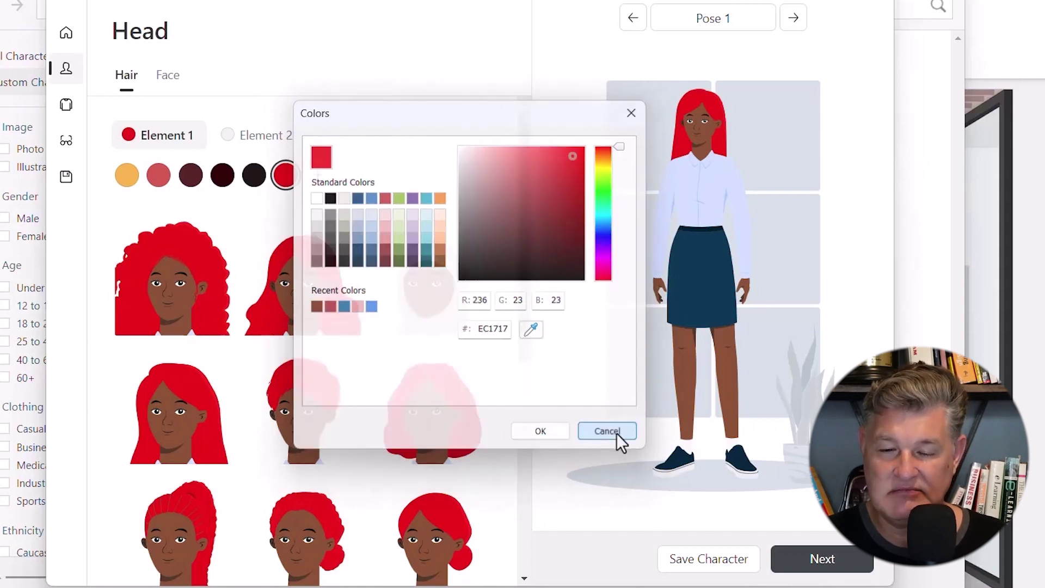
click(615, 433)
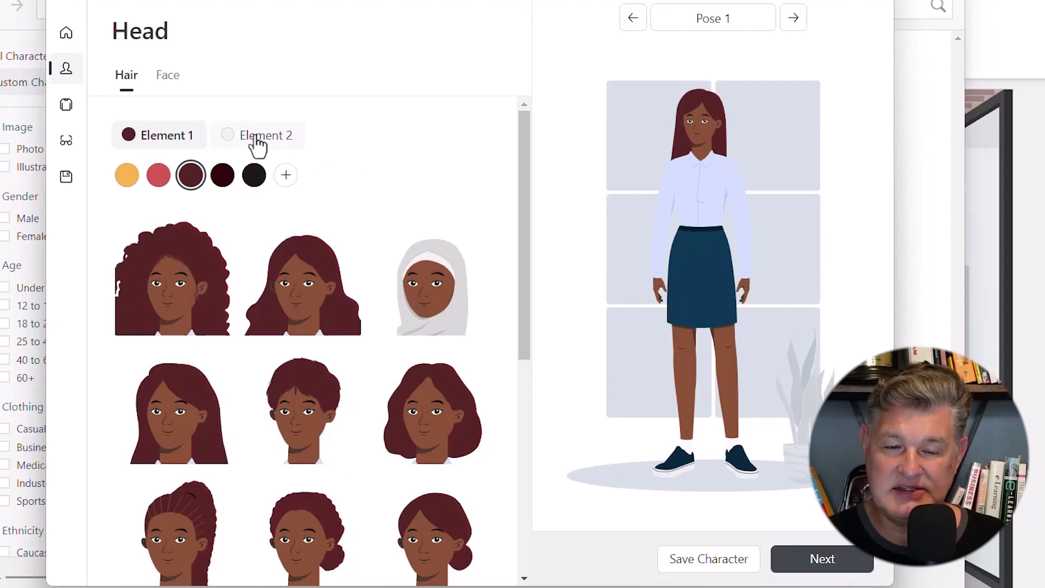
- Set the hair's second colour element, the headwear, to blue
click(258, 142)
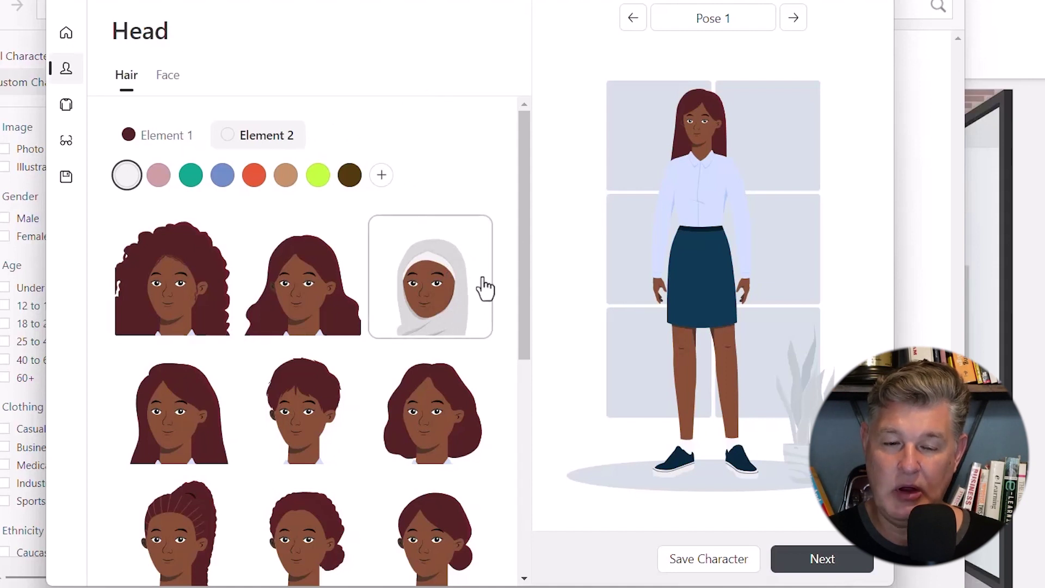
click(222, 180)
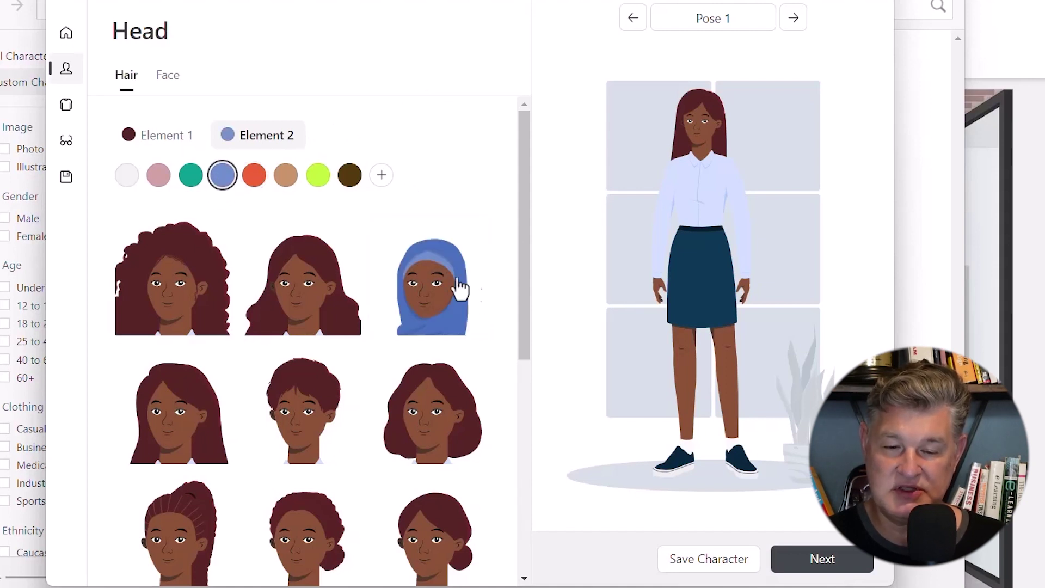
scroll(479, 346, down, 3)
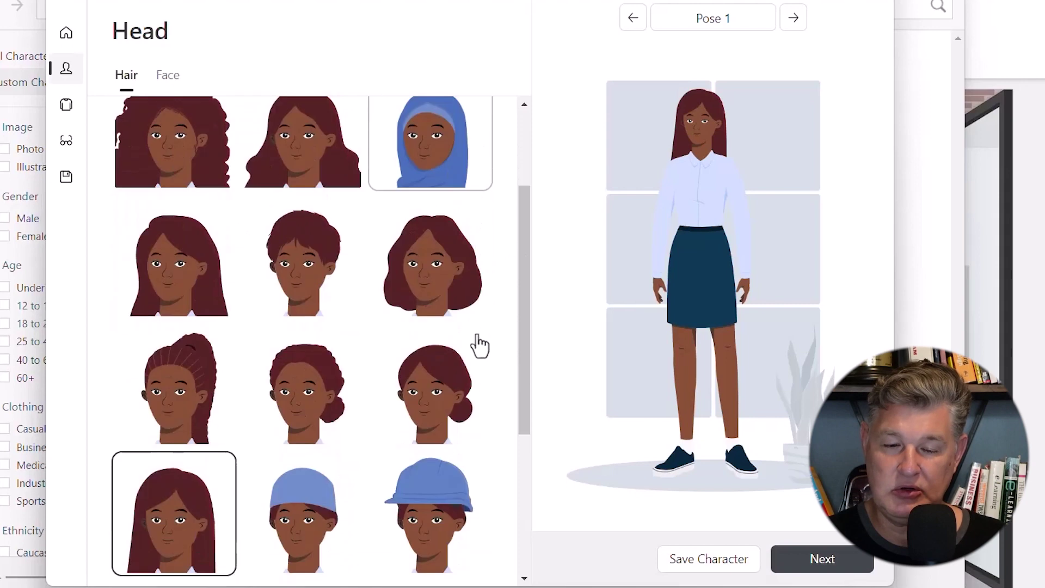
scroll(479, 346, down, 5)
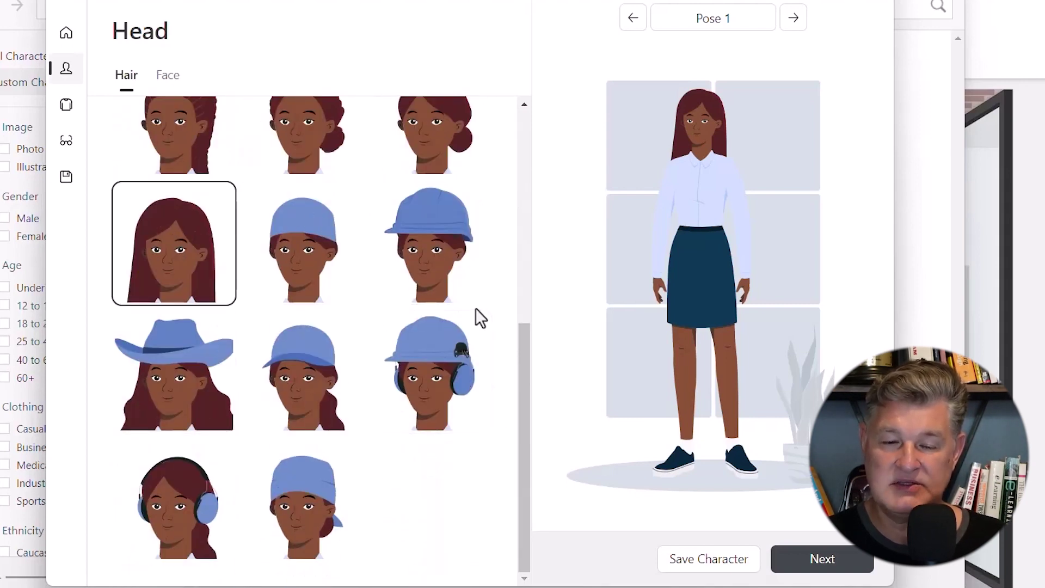
scroll(475, 308, up, 8)
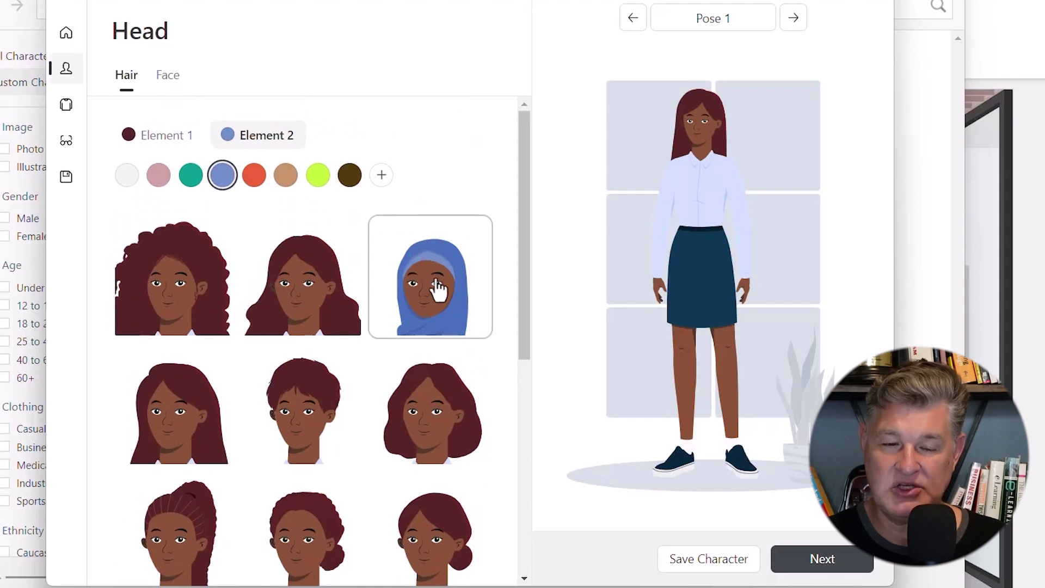
- Keep the face's Element 1 colour black and set Element 2 to maroon to match the hair
click(169, 76)
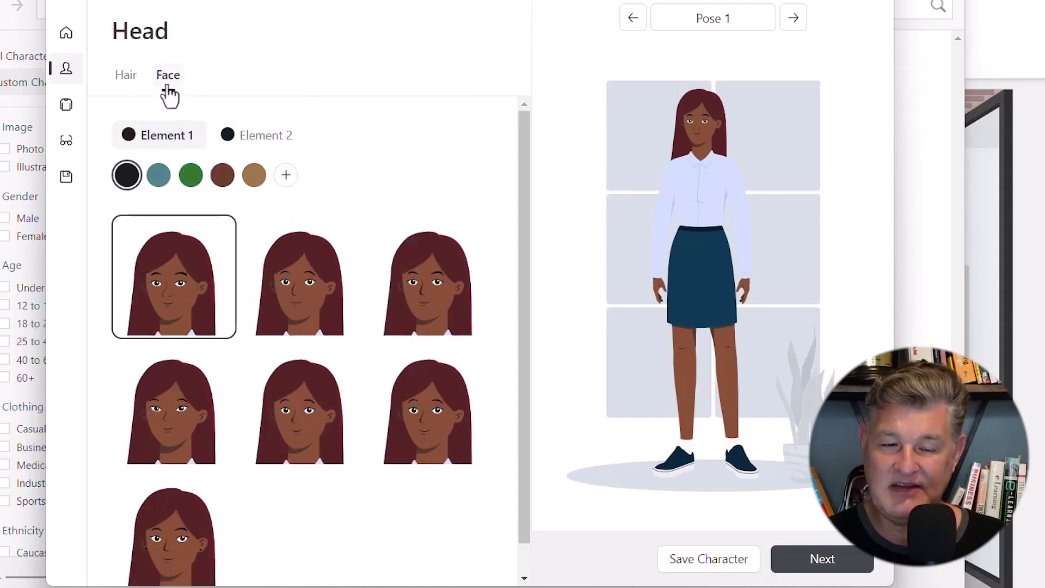
click(158, 177)
click(130, 182)
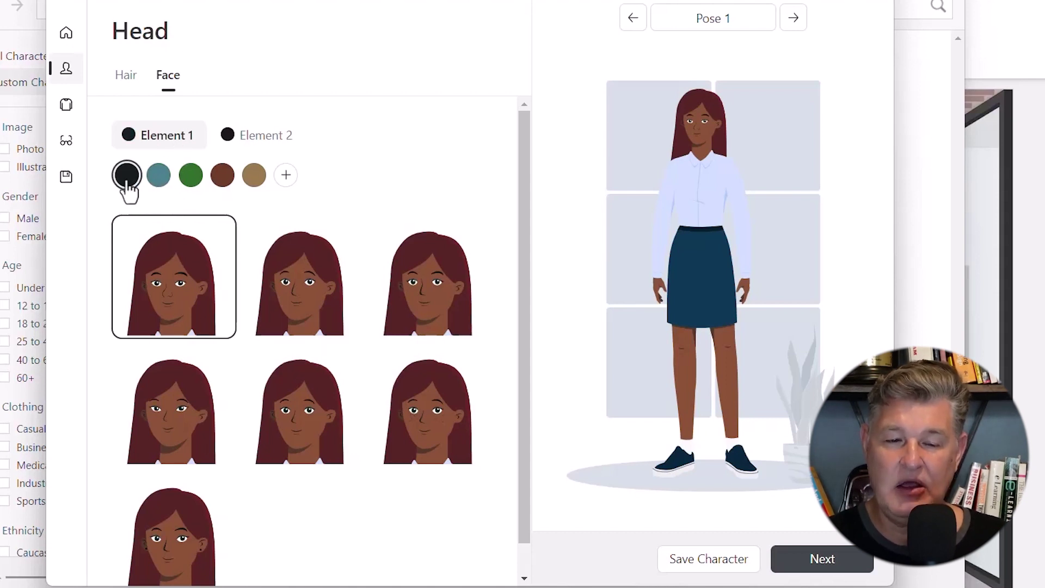
click(276, 145)
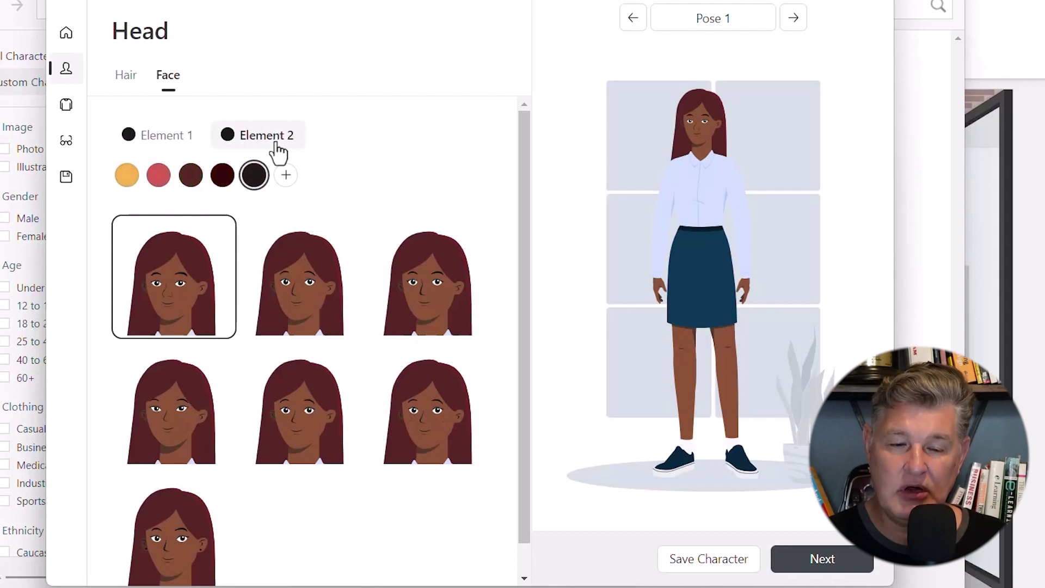
click(159, 178)
click(121, 185)
click(191, 177)
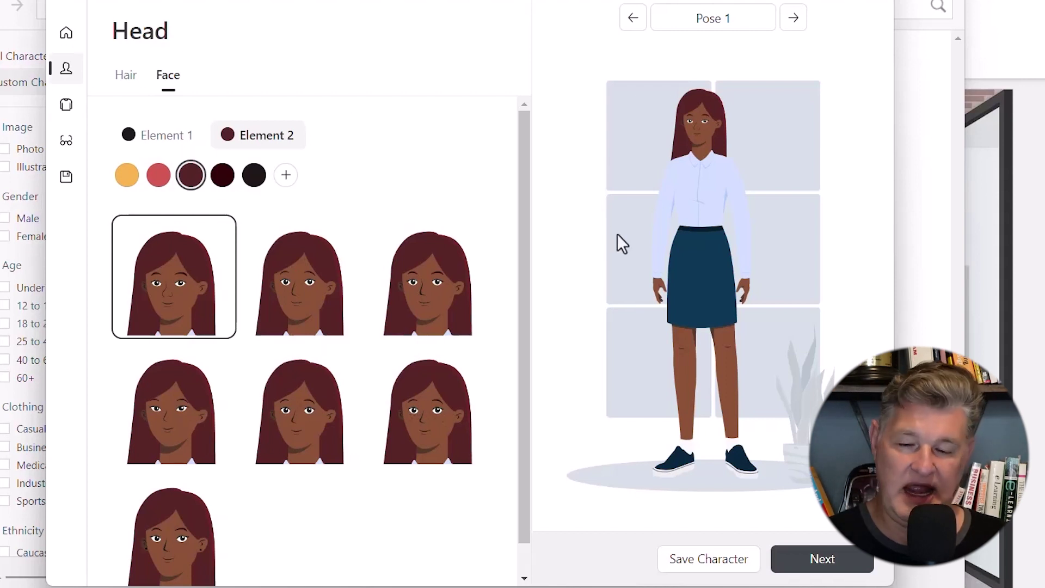
click(822, 560)
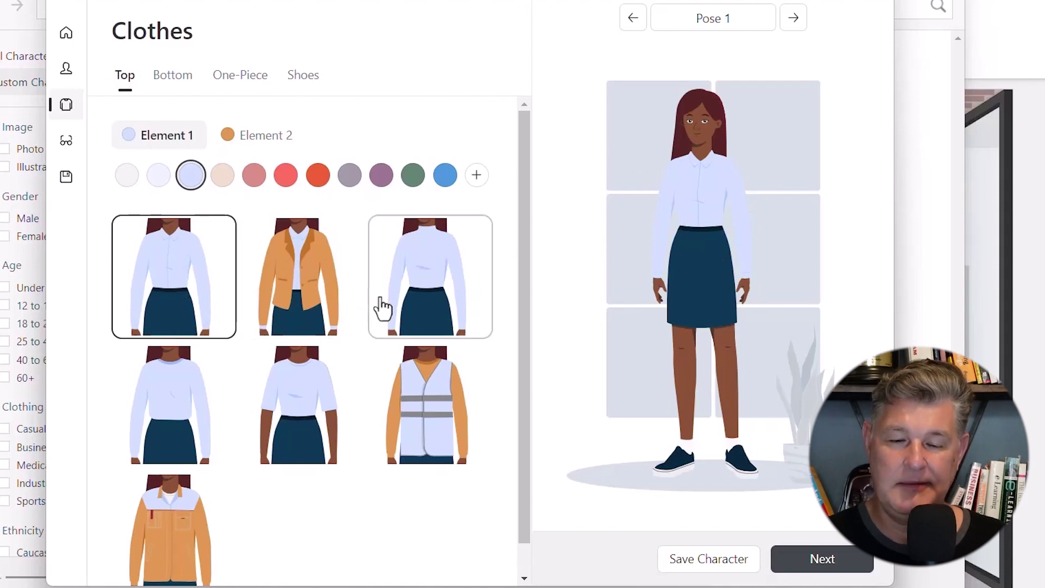
- Replace the long-sleeve blouse with the short-sleeve top
scroll(366, 331, down, 1)
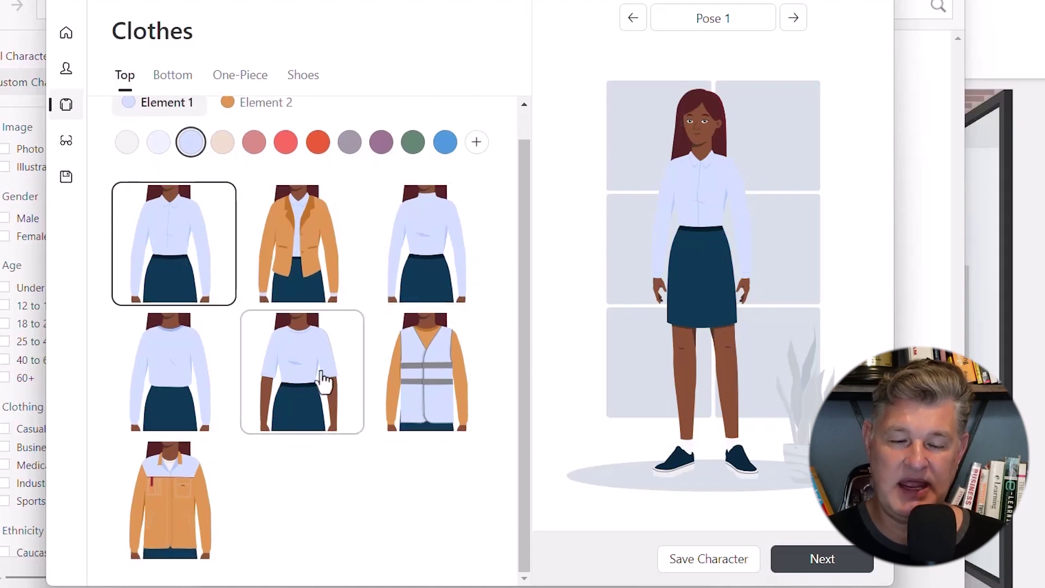
click(293, 365)
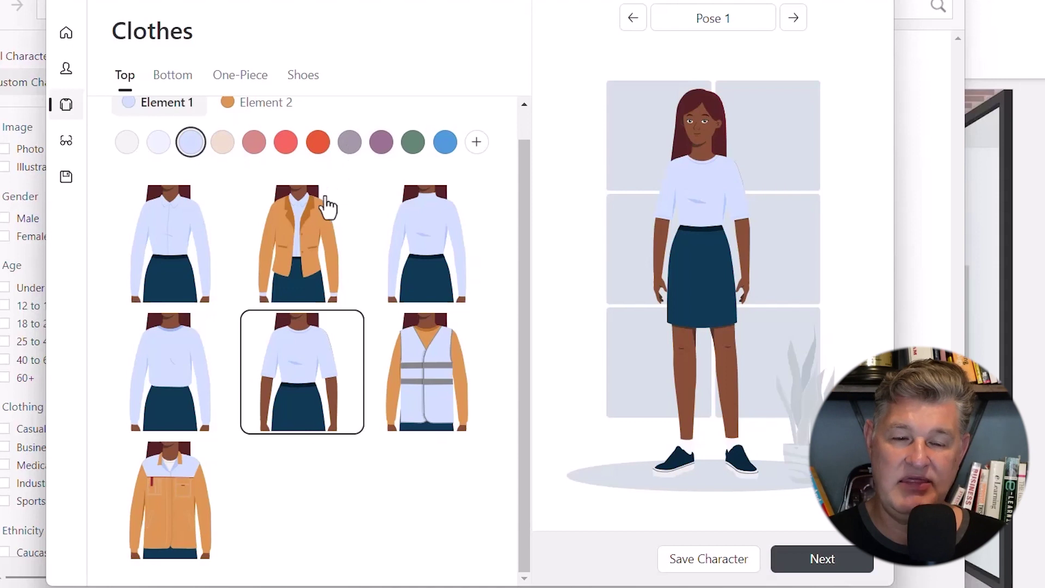
scroll(305, 169, up, 1)
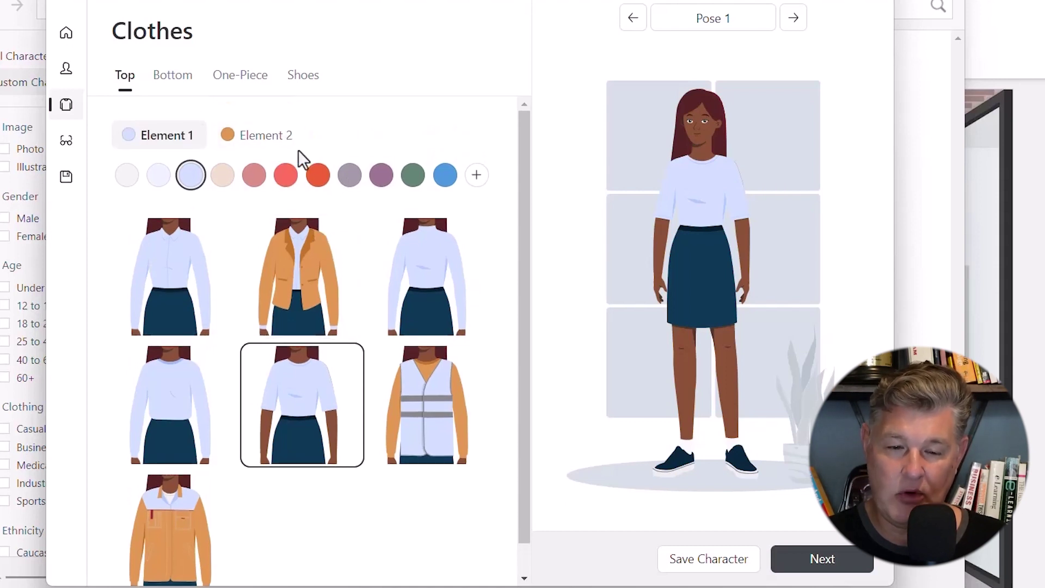
- Preview blue for the top's second colour element, then set it back to orange
click(273, 137)
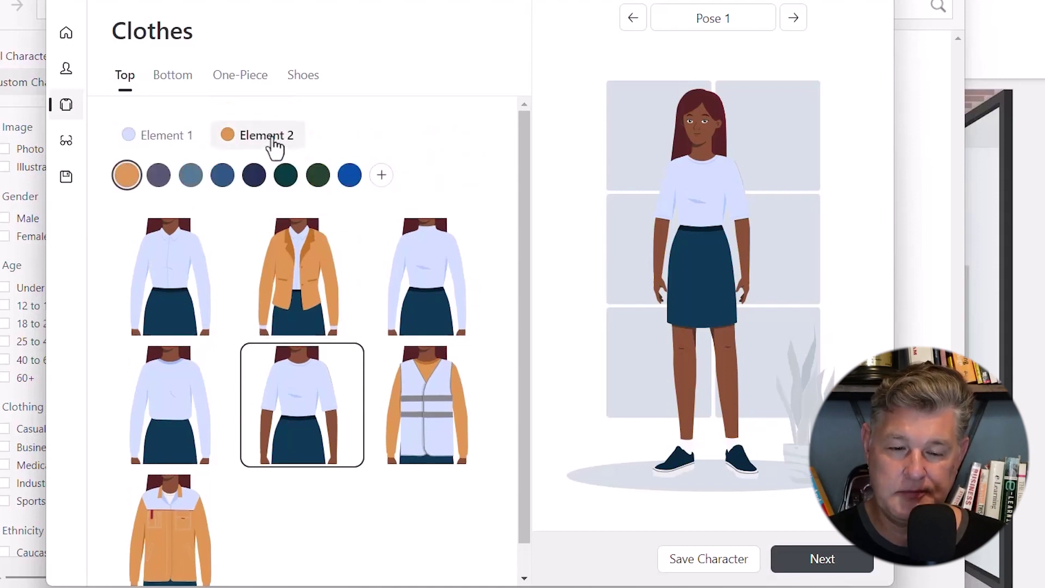
click(223, 176)
click(223, 180)
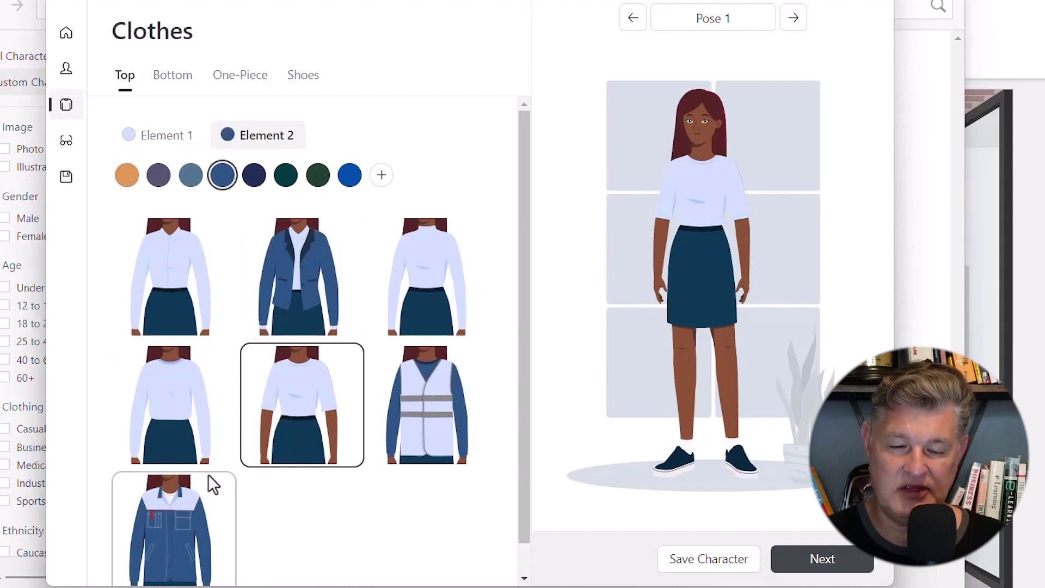
click(130, 180)
click(178, 78)
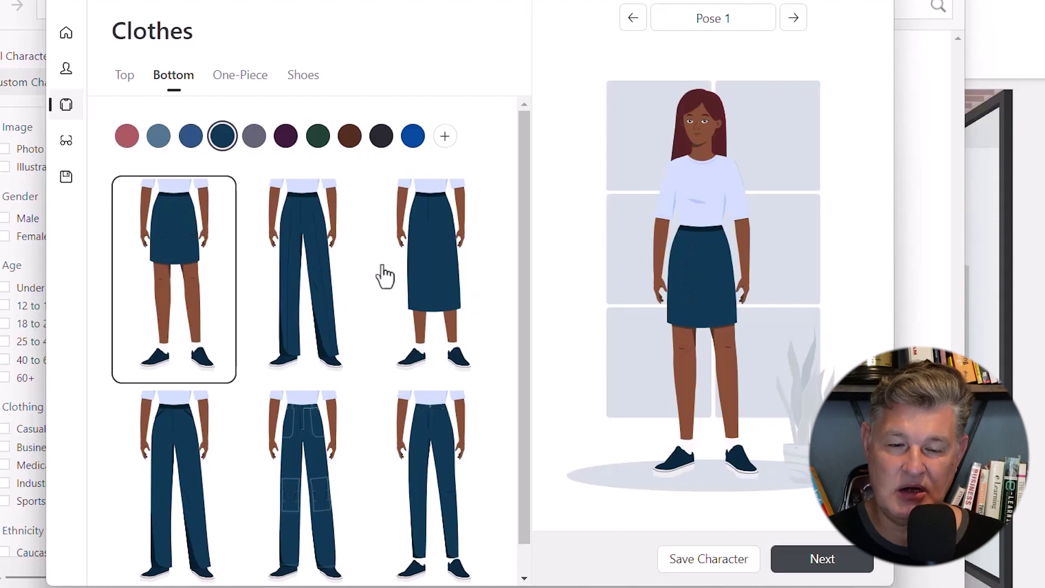
- Swap the skirt for plain wide-leg trousers in dark charcoal, briefly viewing One-Piece outfits
click(308, 249)
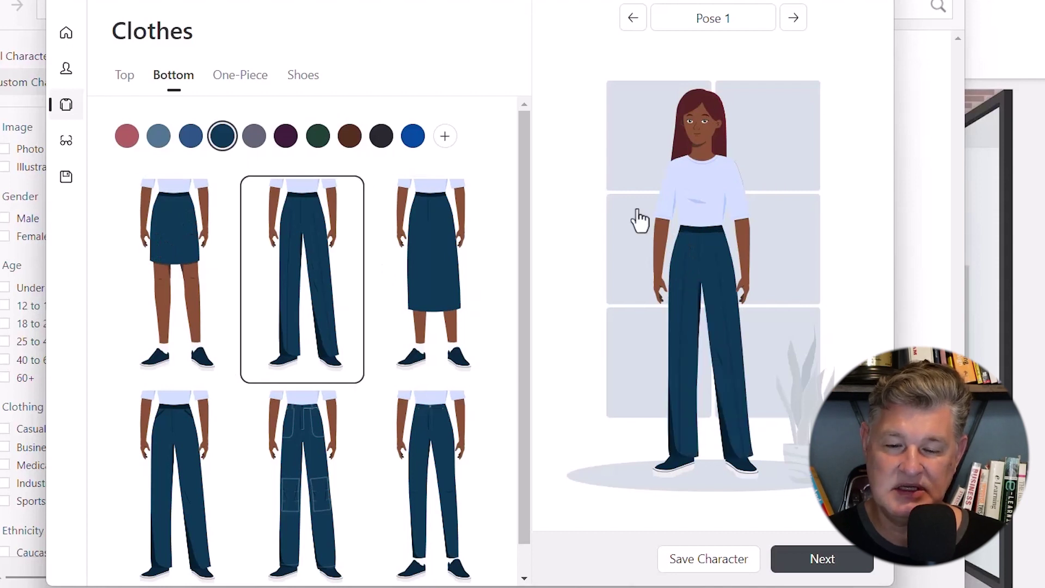
click(318, 576)
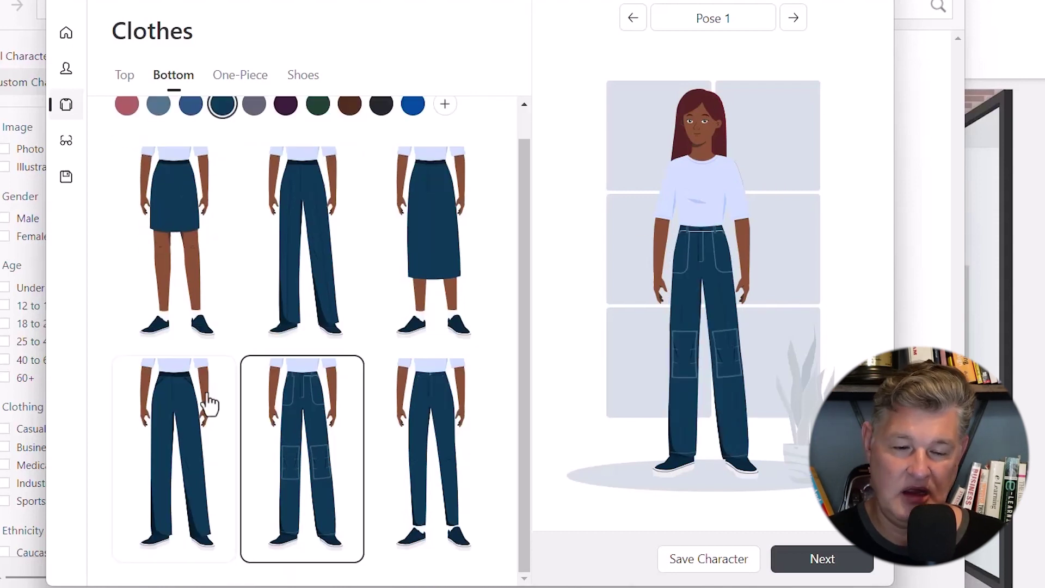
click(182, 408)
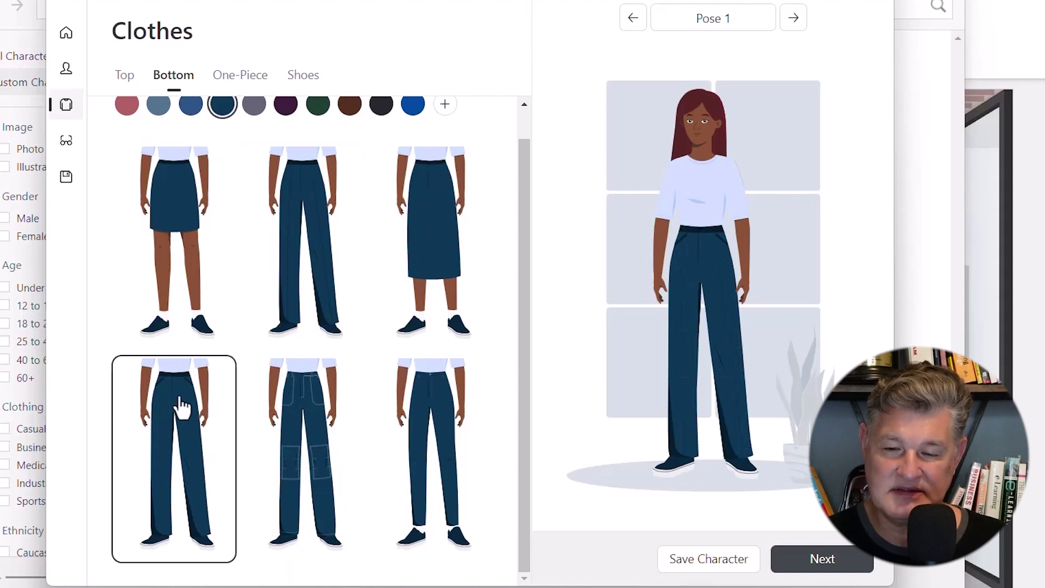
scroll(401, 316, up, 1)
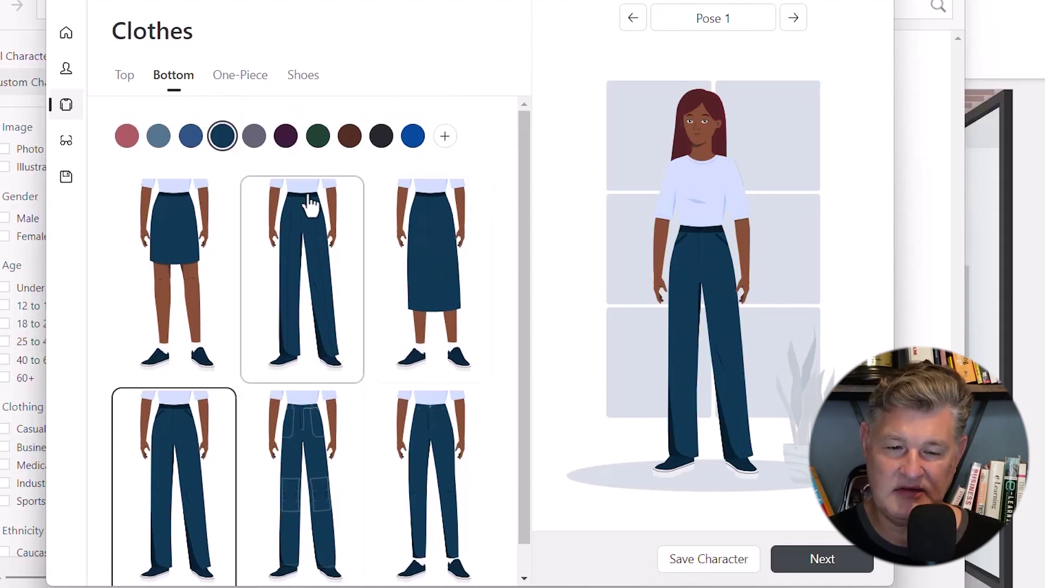
click(381, 139)
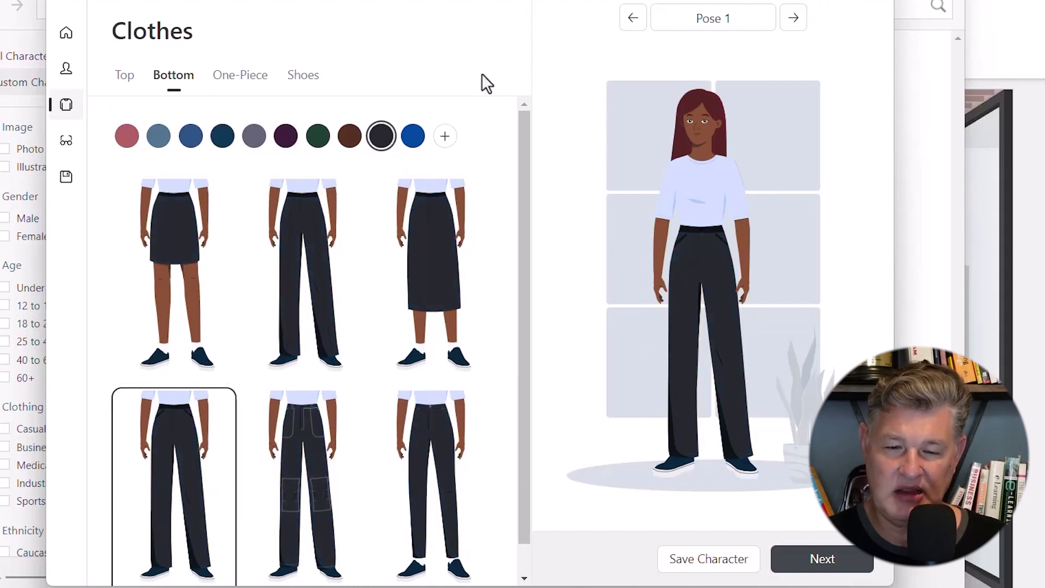
click(240, 81)
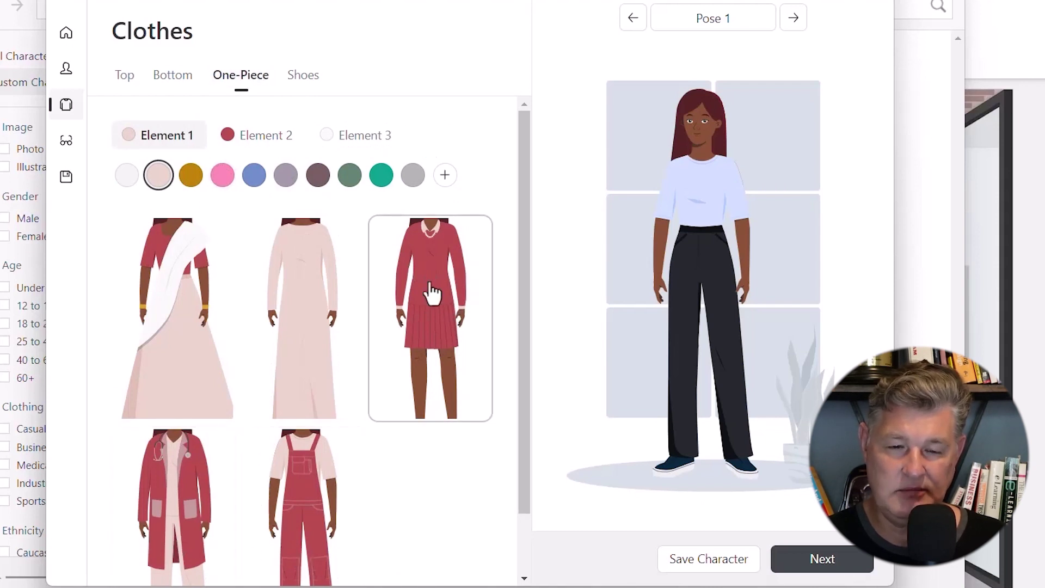
click(307, 82)
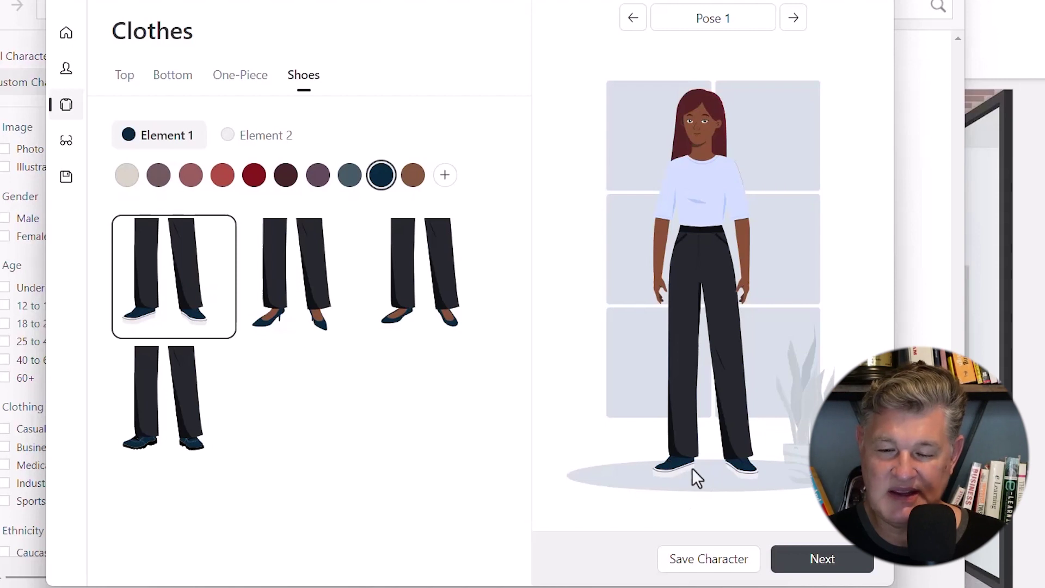
- Give the woman red flat shoes with dark grey soles
click(222, 174)
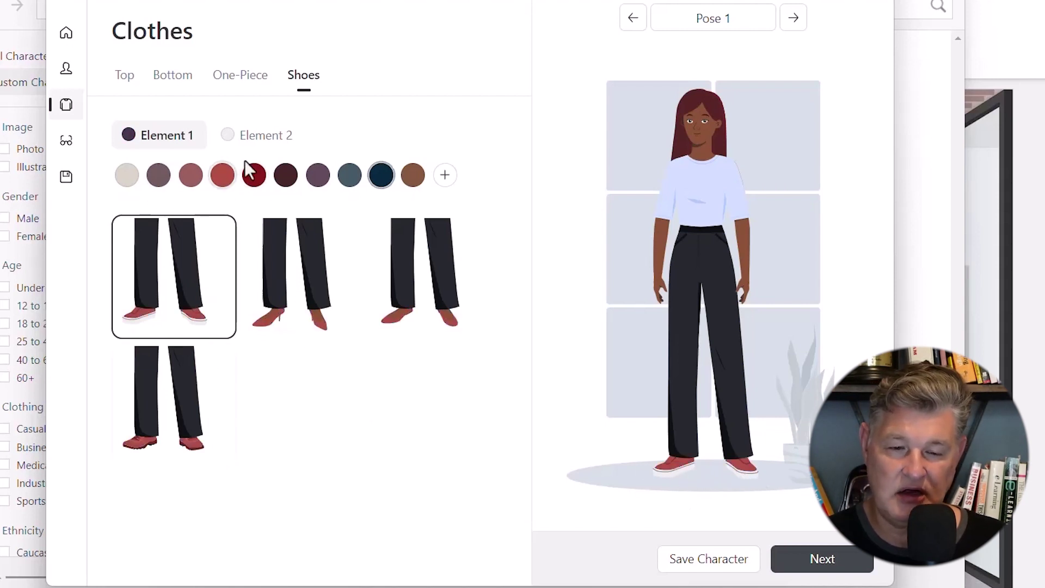
click(264, 137)
click(159, 175)
click(286, 279)
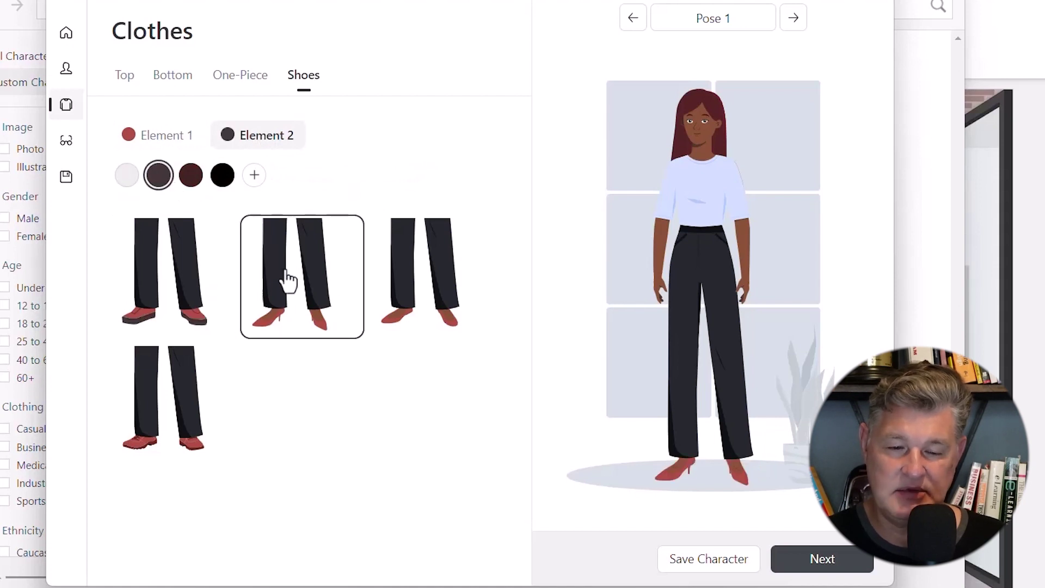
click(428, 286)
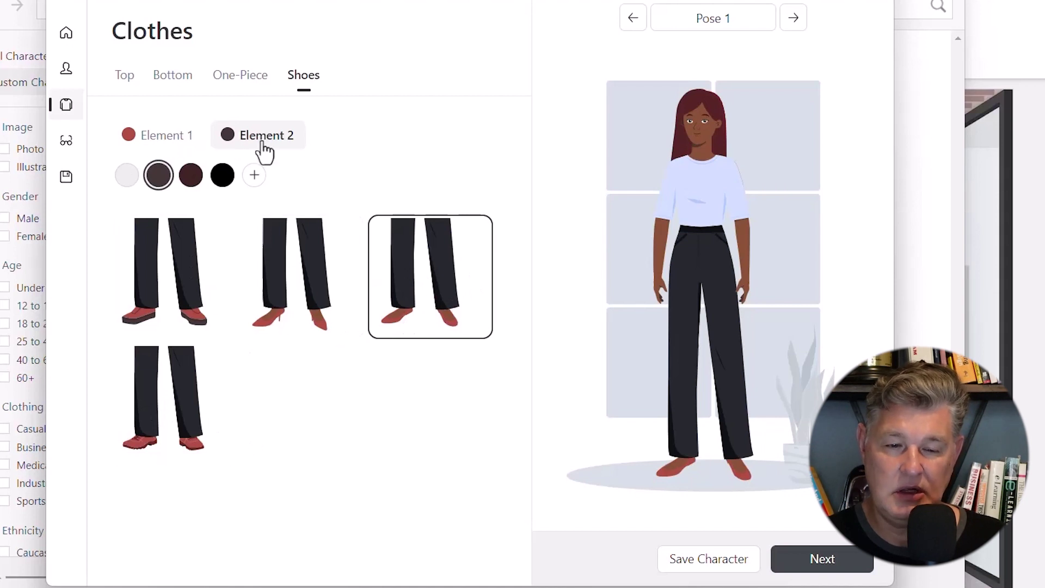
click(142, 146)
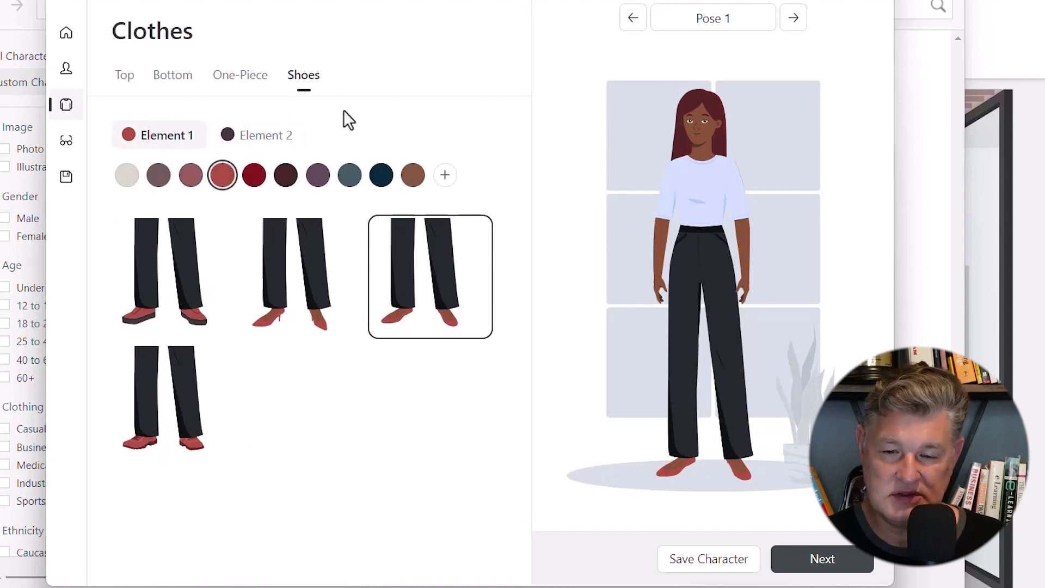
click(822, 566)
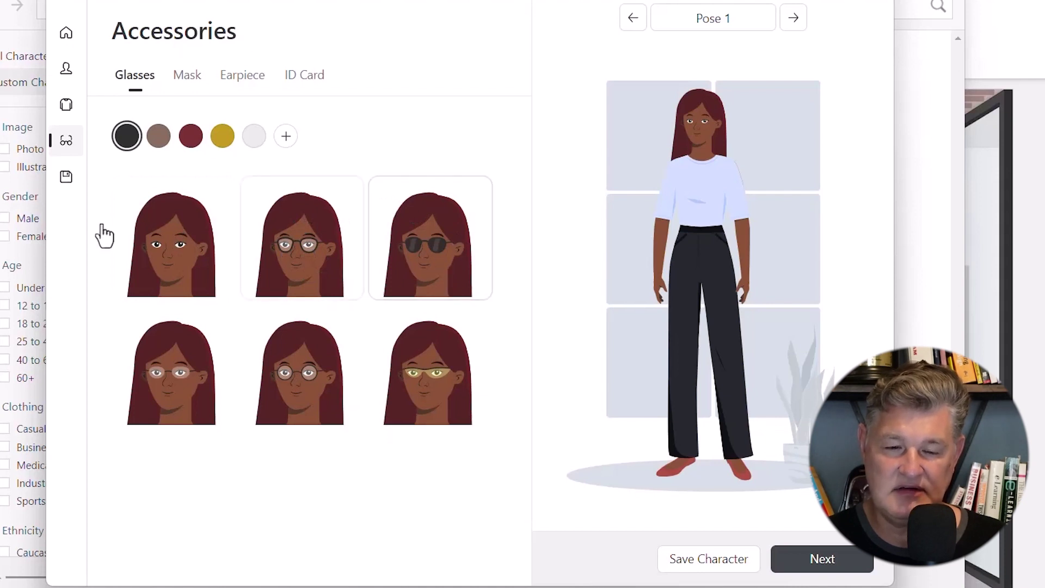
- Browse the Mask and Earpiece accessories, preview a blue earpiece, and reset it to dark grey
click(185, 76)
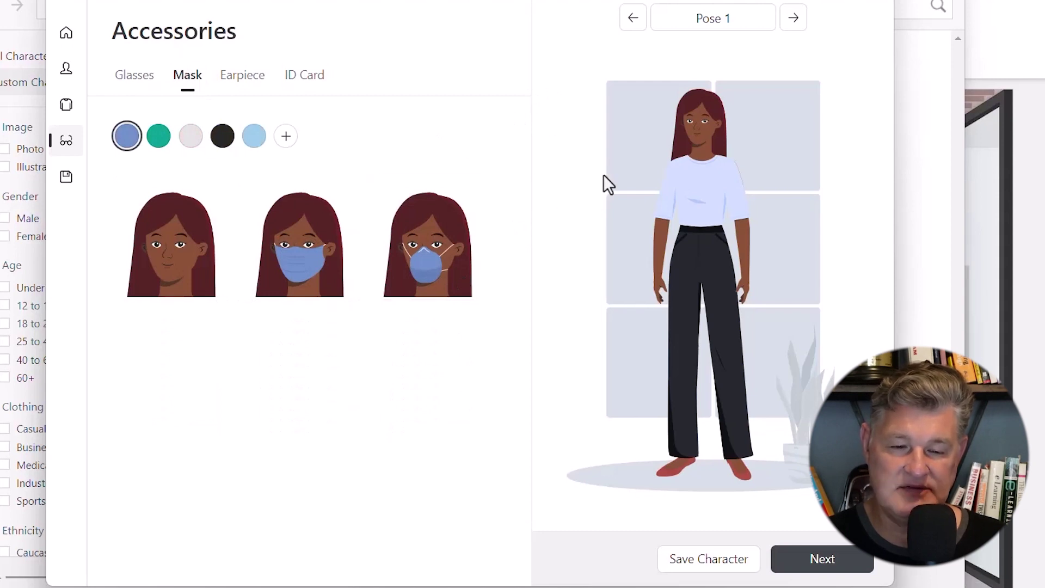
click(241, 82)
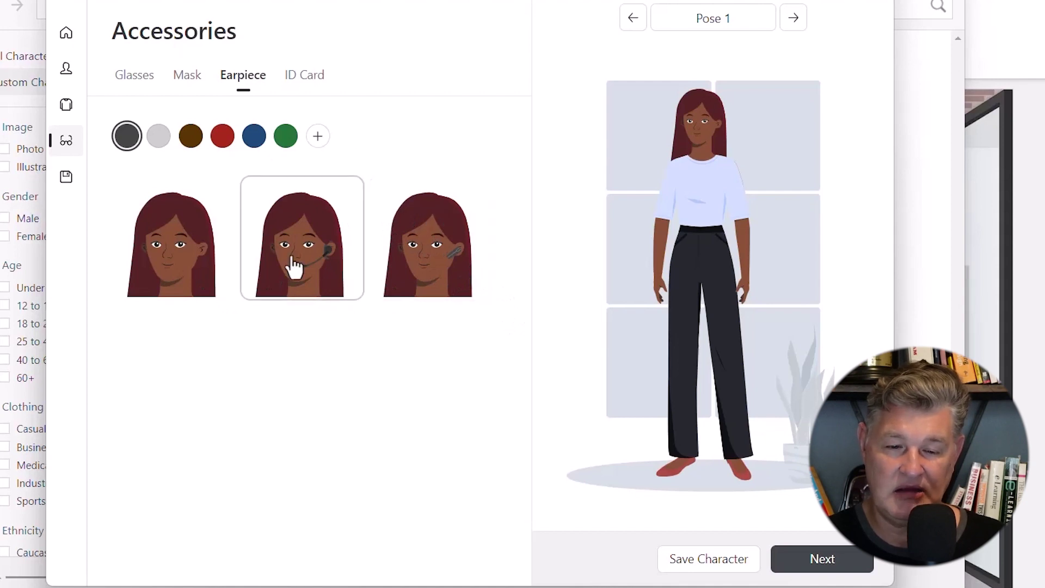
click(257, 138)
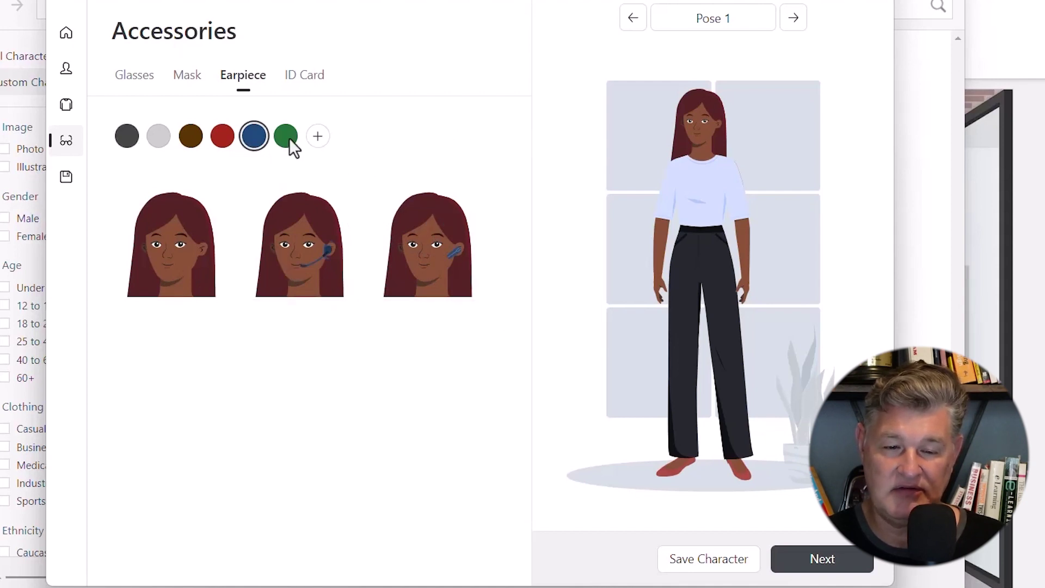
click(134, 146)
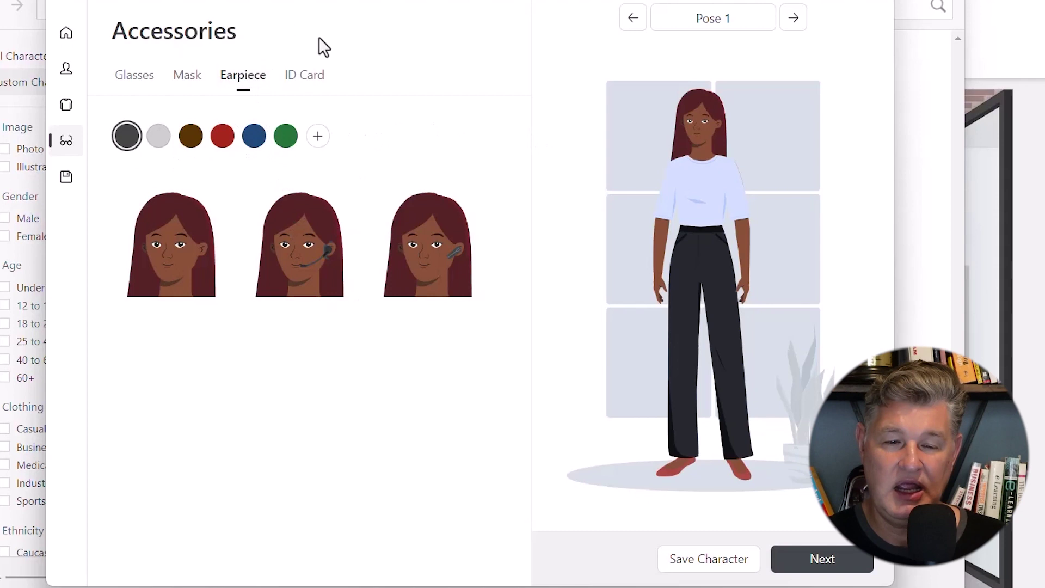
click(320, 77)
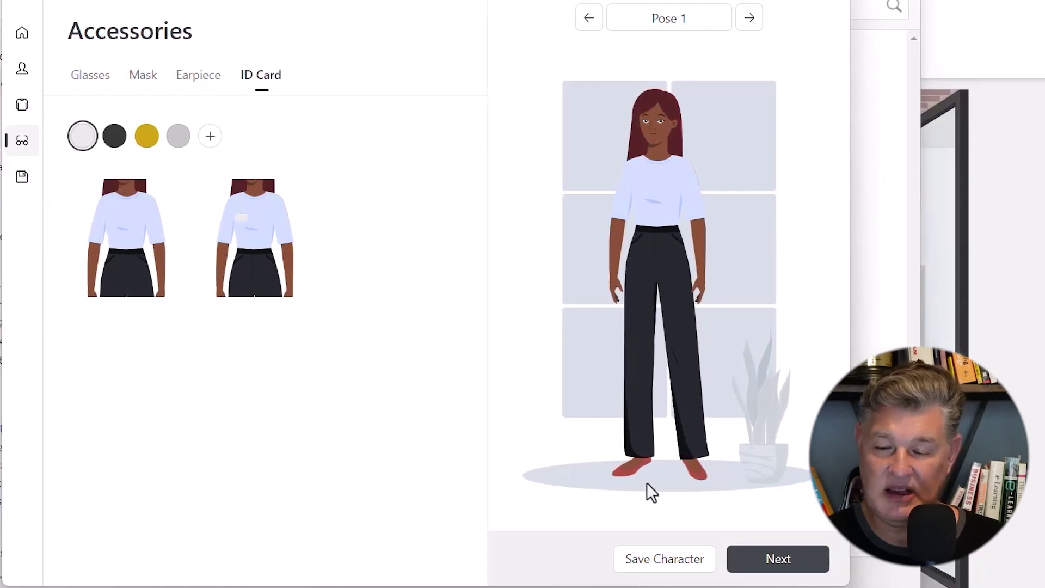
- Advance to Save Character and enter 'Sheila' as the character name
click(809, 551)
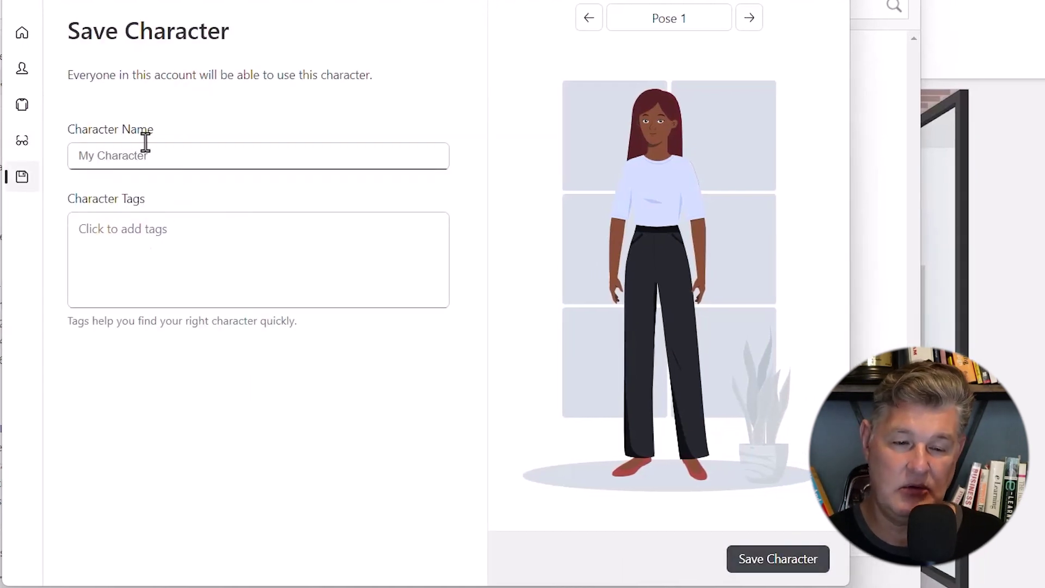
click(121, 160)
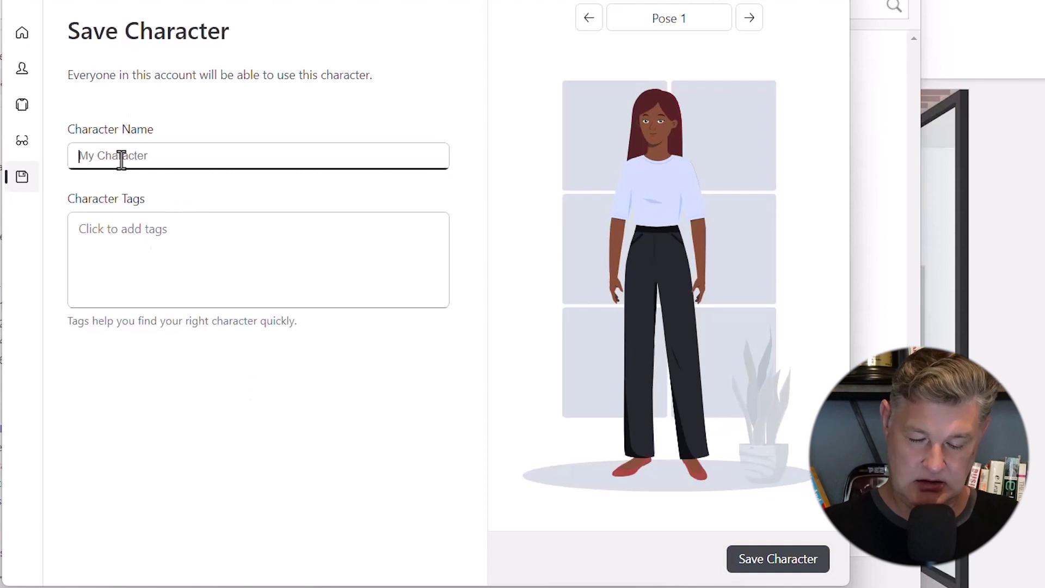
text(Sheila)
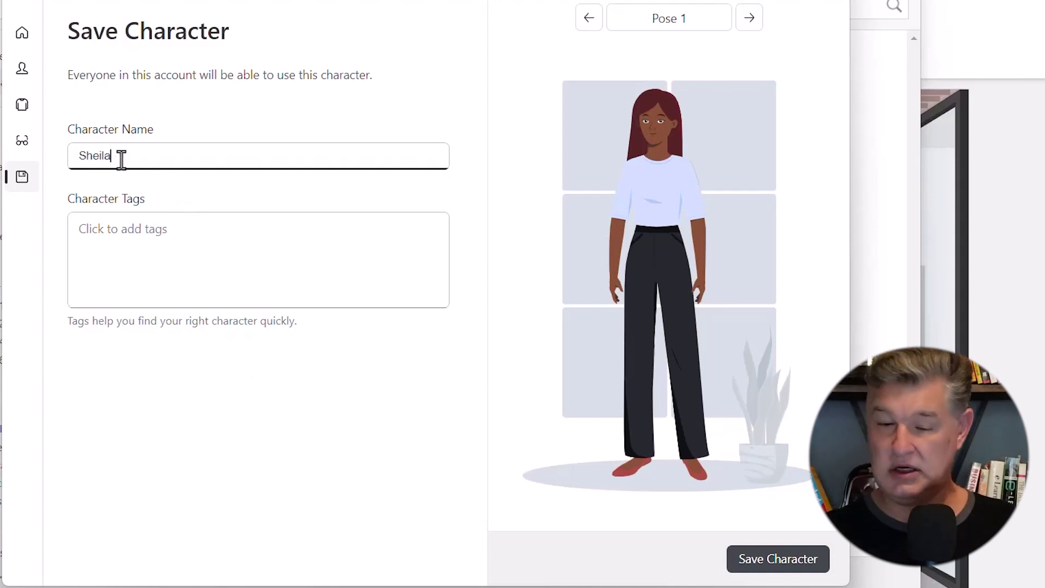
click(107, 266)
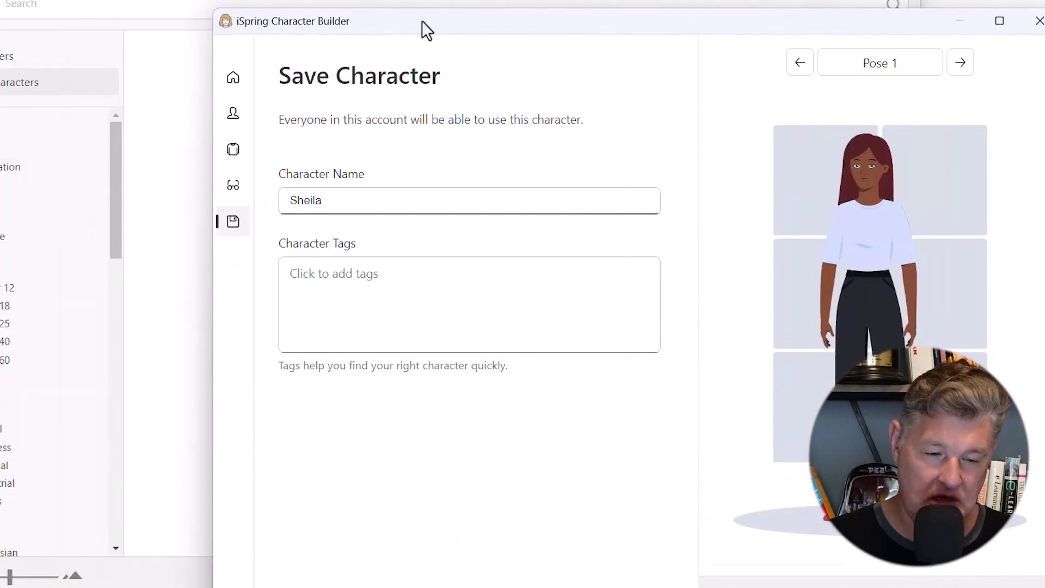
- Browse the Character Tags suggestions, then close the list without adding any tags
drag(423, 21, 289, 8)
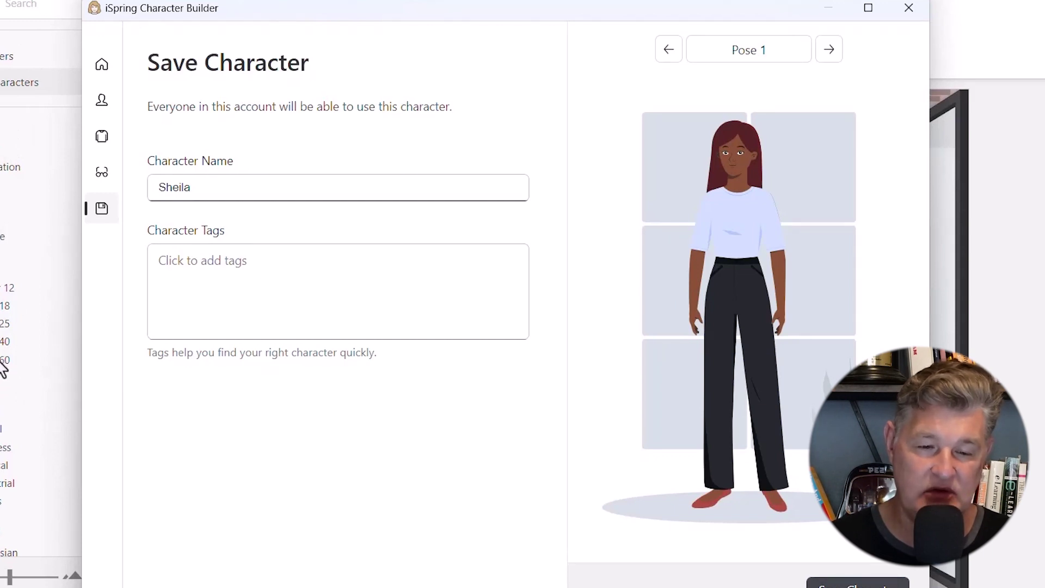
click(190, 266)
scroll(505, 481, down, 15)
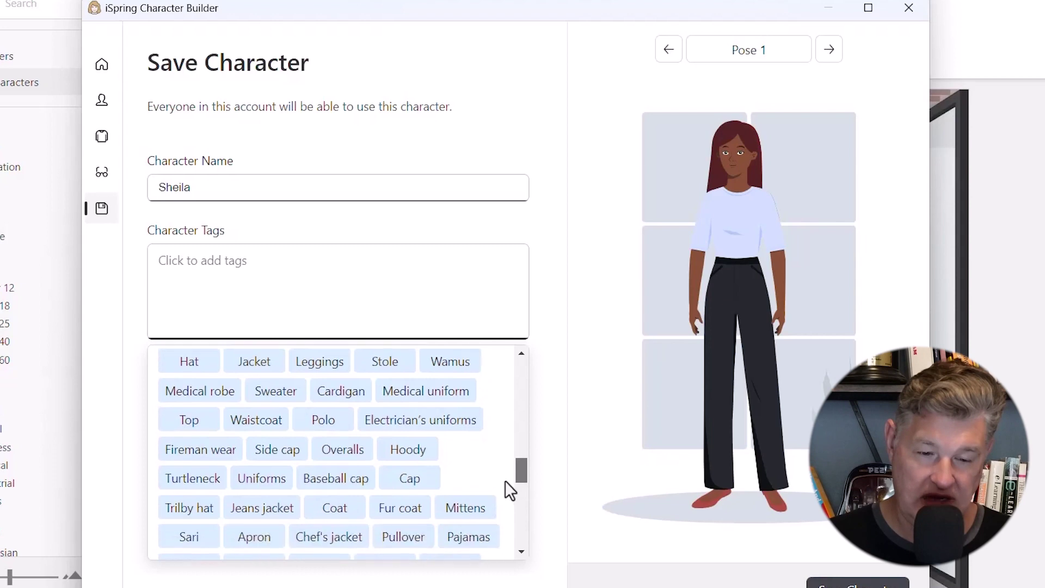
scroll(496, 539, down, 3)
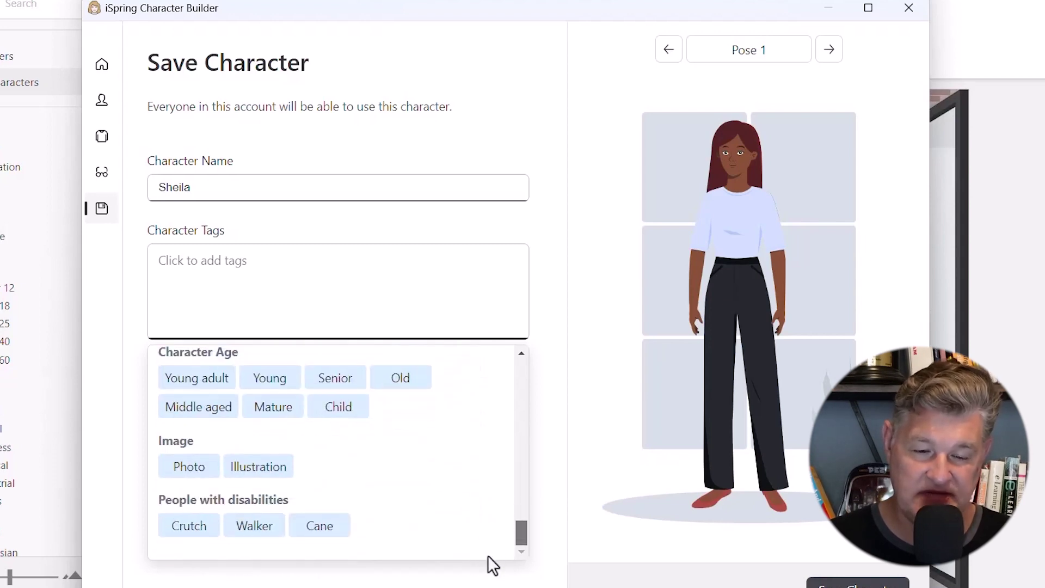
scroll(522, 515, up, 3)
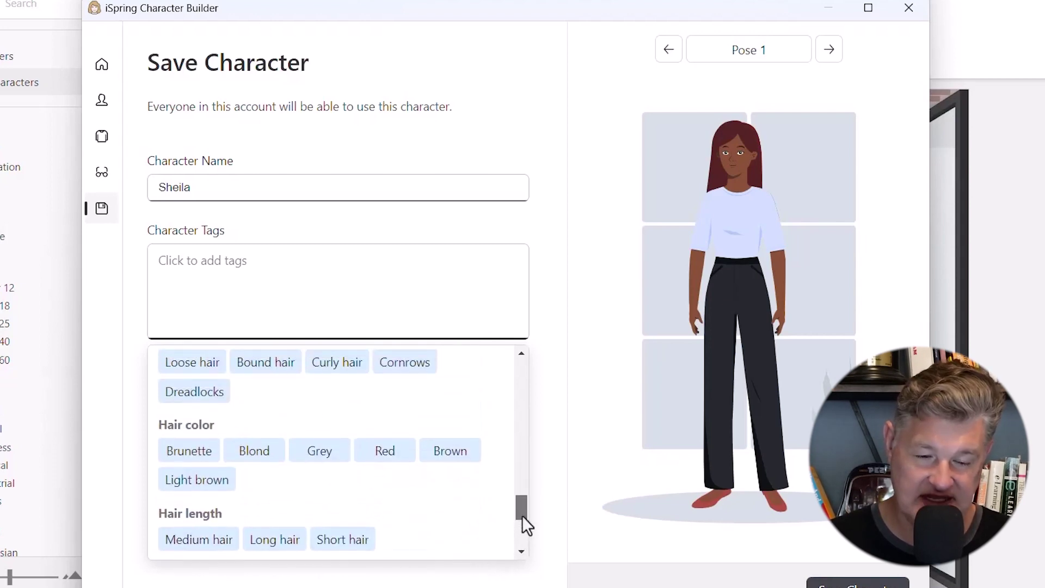
click(322, 345)
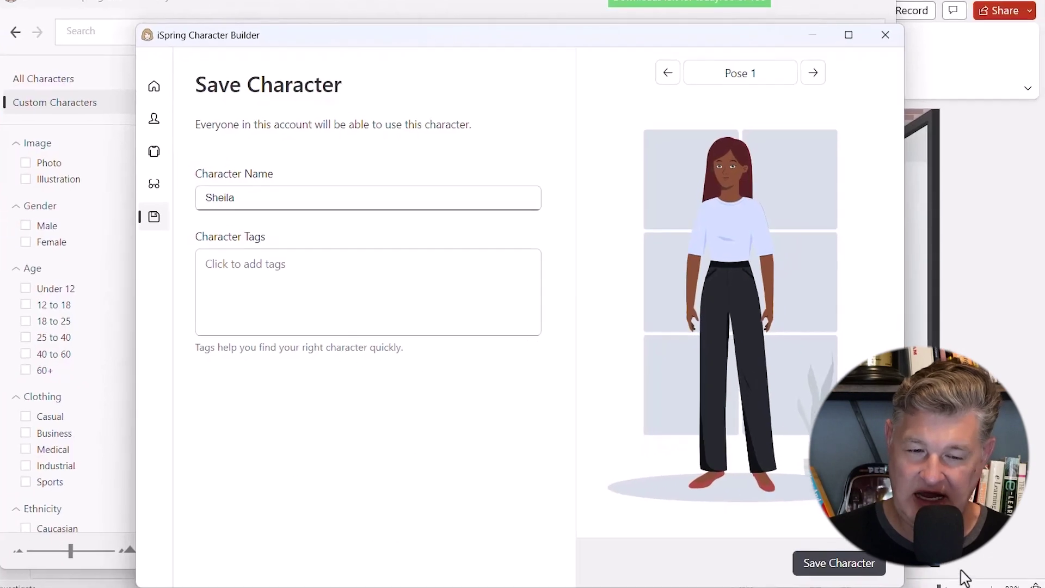
- Save the Sheila character and bring up her poses in the Content Library
click(827, 566)
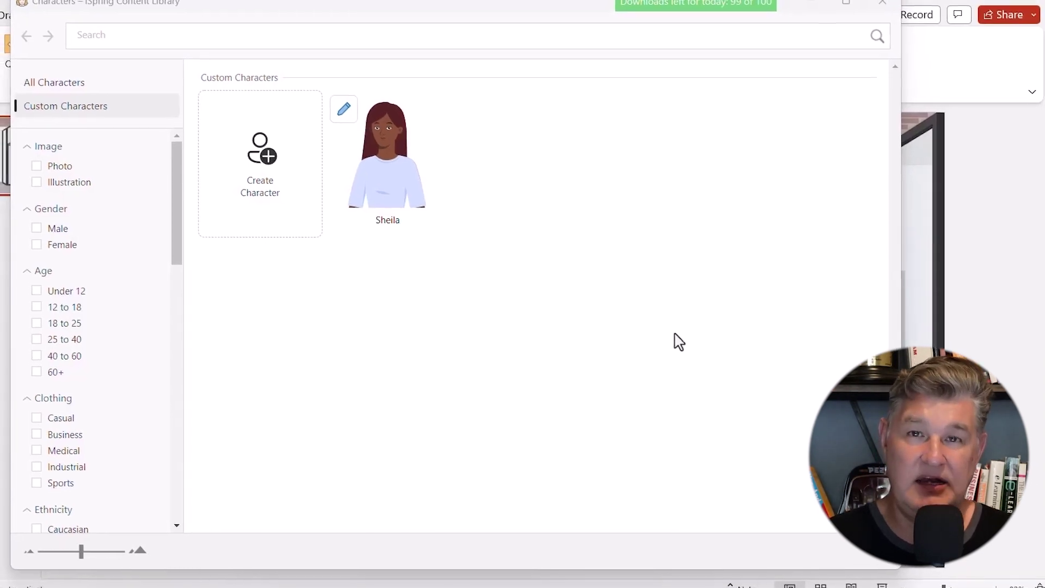
click(381, 185)
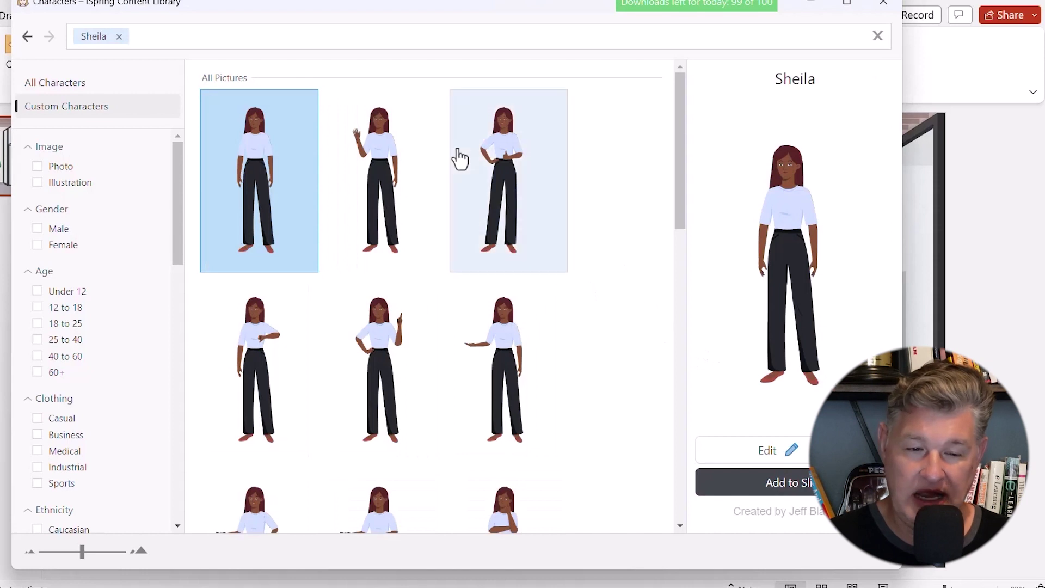
scroll(507, 321, down, 1)
- Add Sheila's outstretched-hand pose to the slide and place her on the right
click(506, 268)
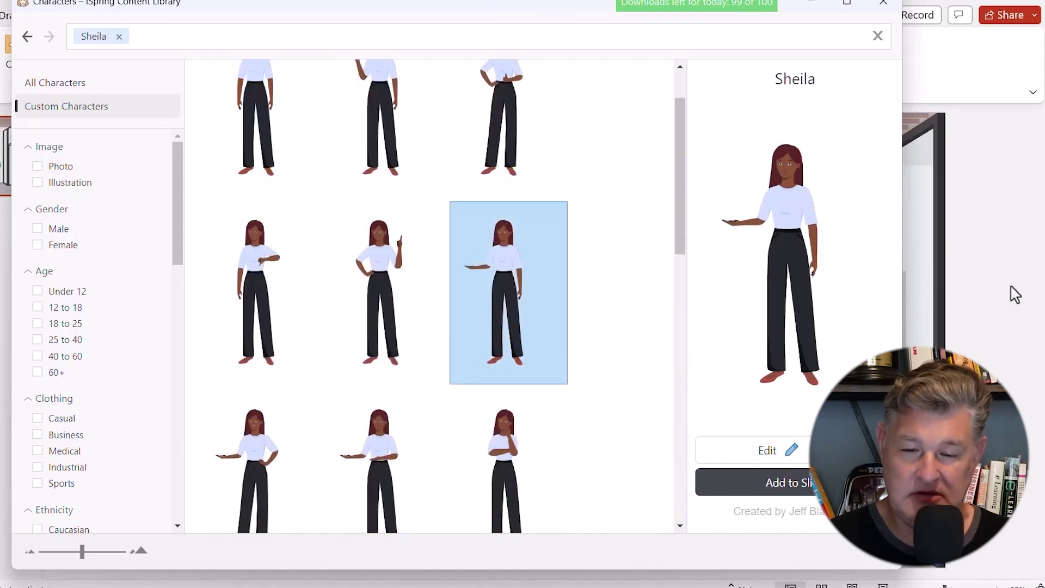
click(806, 490)
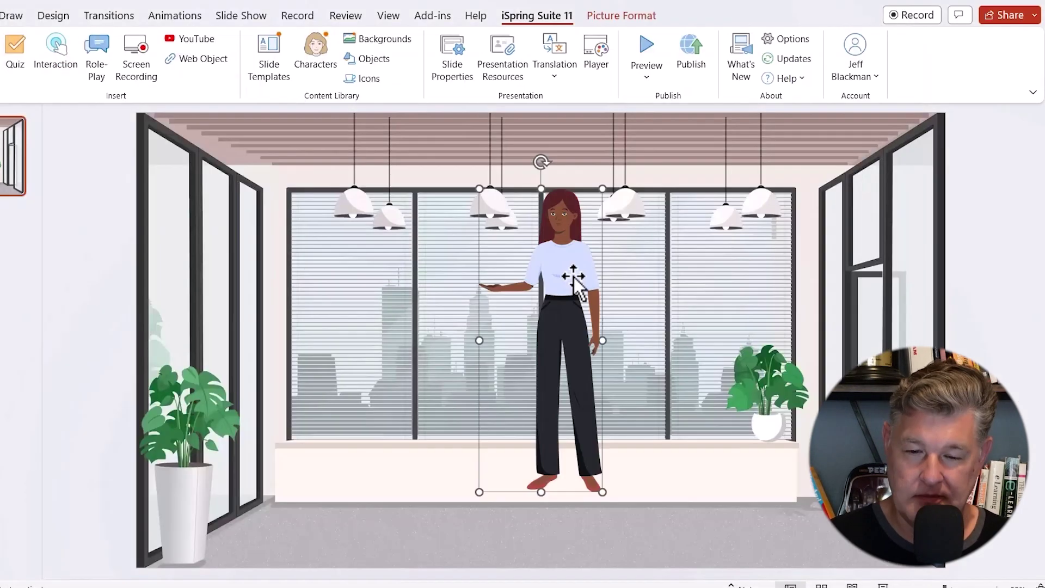
drag(572, 275, 732, 339)
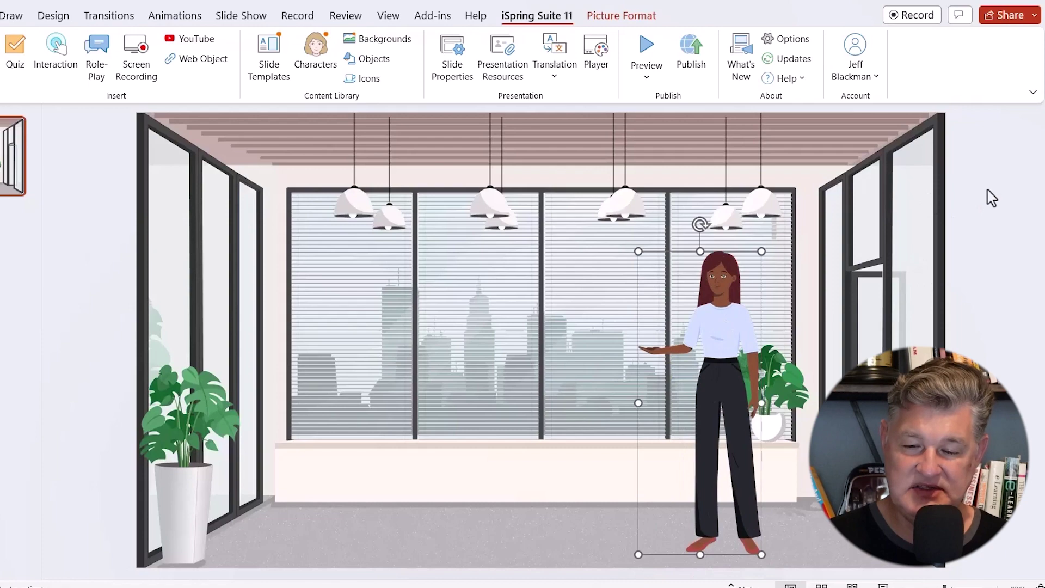